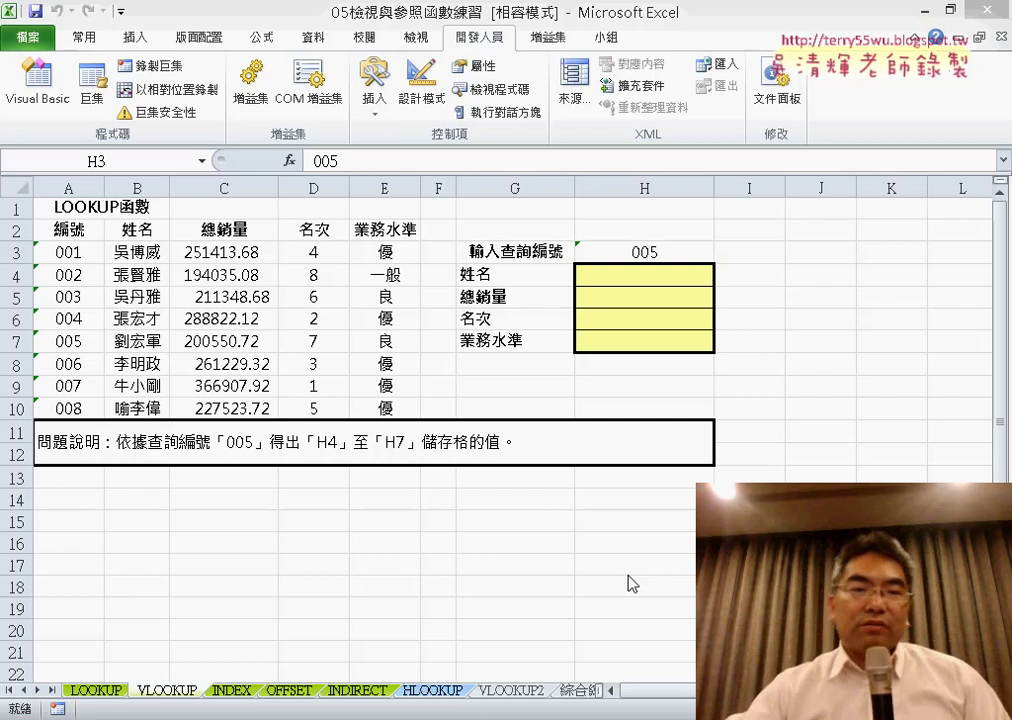
# Step: Point out the lookup ID cell H3 and the result cells H4 to H7
pyautogui.click(671, 257)
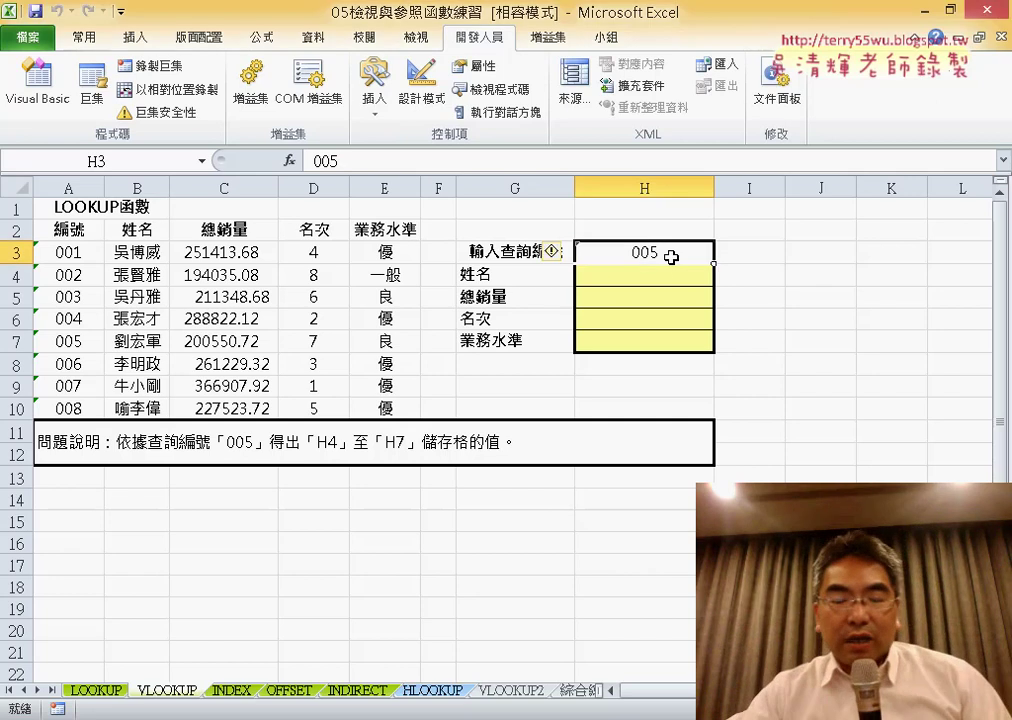
pyautogui.click(646, 273)
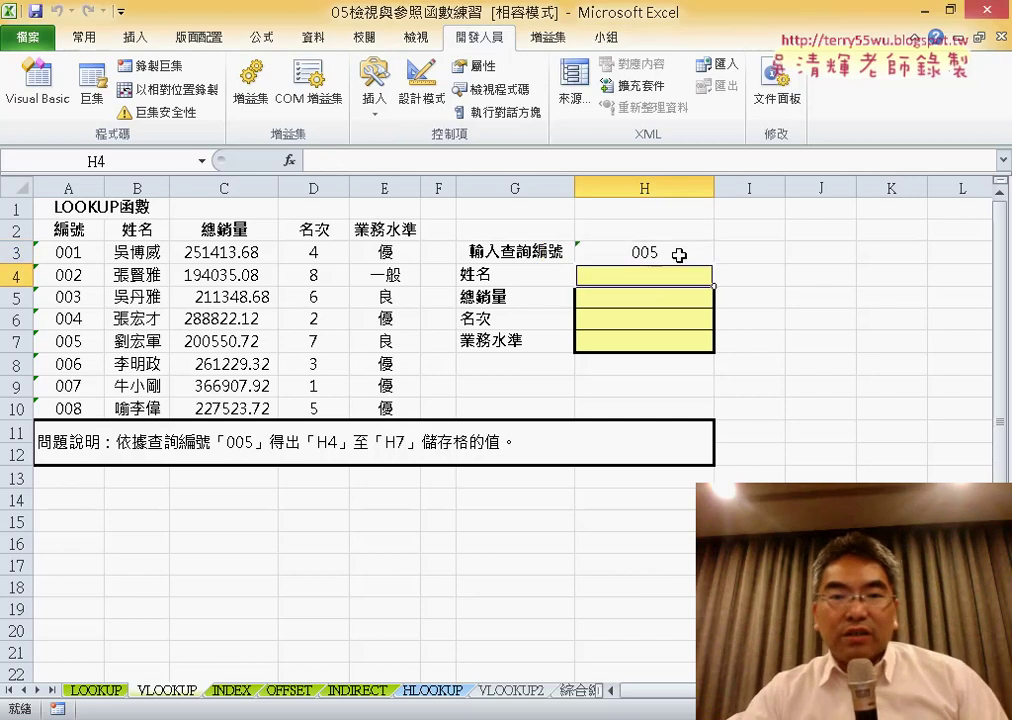
pyautogui.click(679, 255)
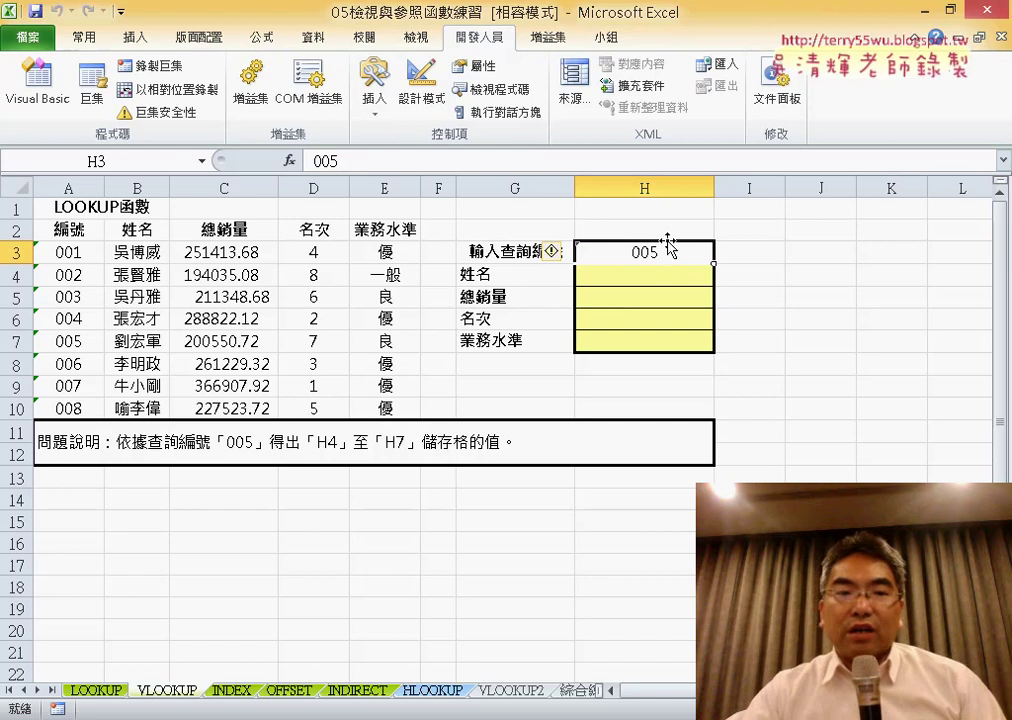
pyautogui.click(683, 278)
pyautogui.click(689, 296)
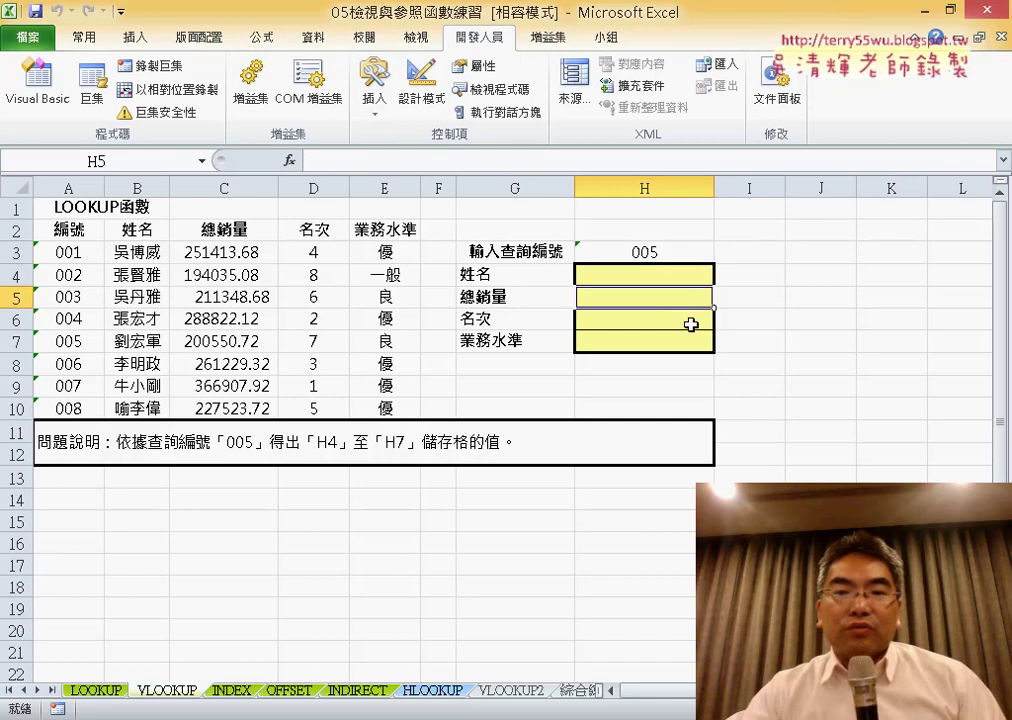
pyautogui.click(691, 320)
pyautogui.click(691, 338)
pyautogui.click(688, 280)
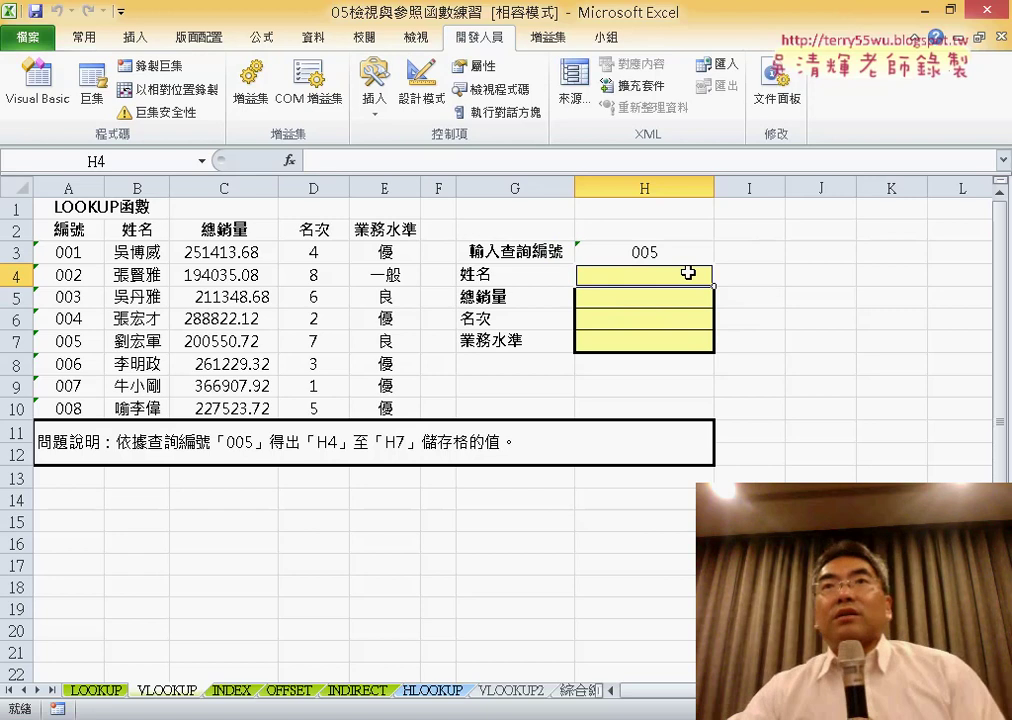
pyautogui.click(658, 253)
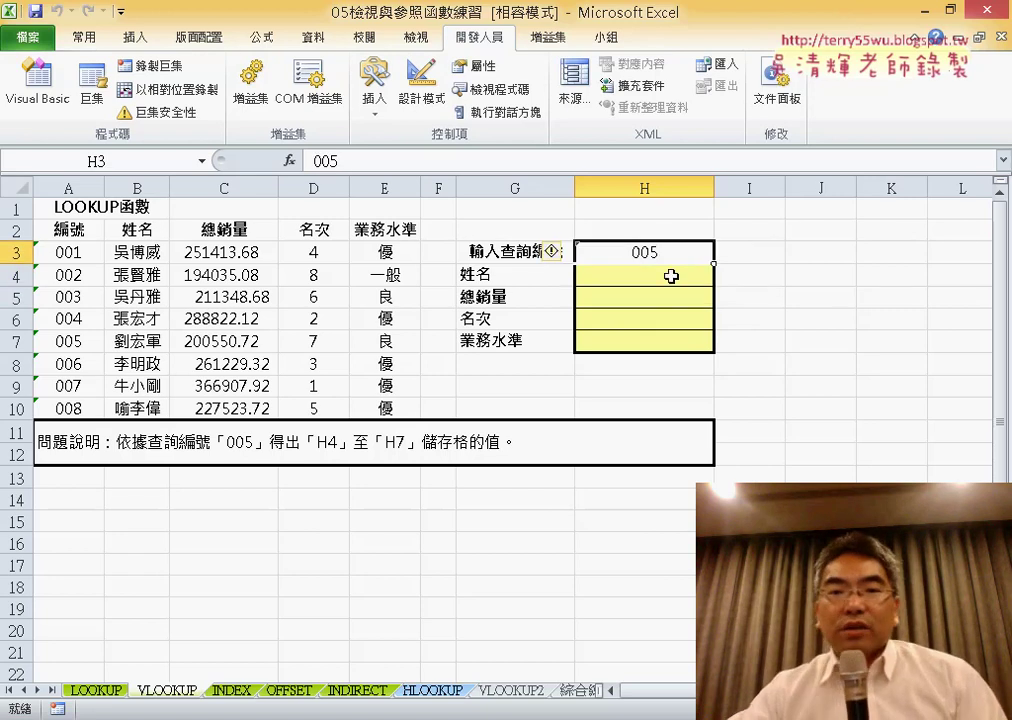
# Step: Insert VLOOKUP into H4 from the Lookup & Reference function category
pyautogui.click(660, 276)
pyautogui.click(289, 160)
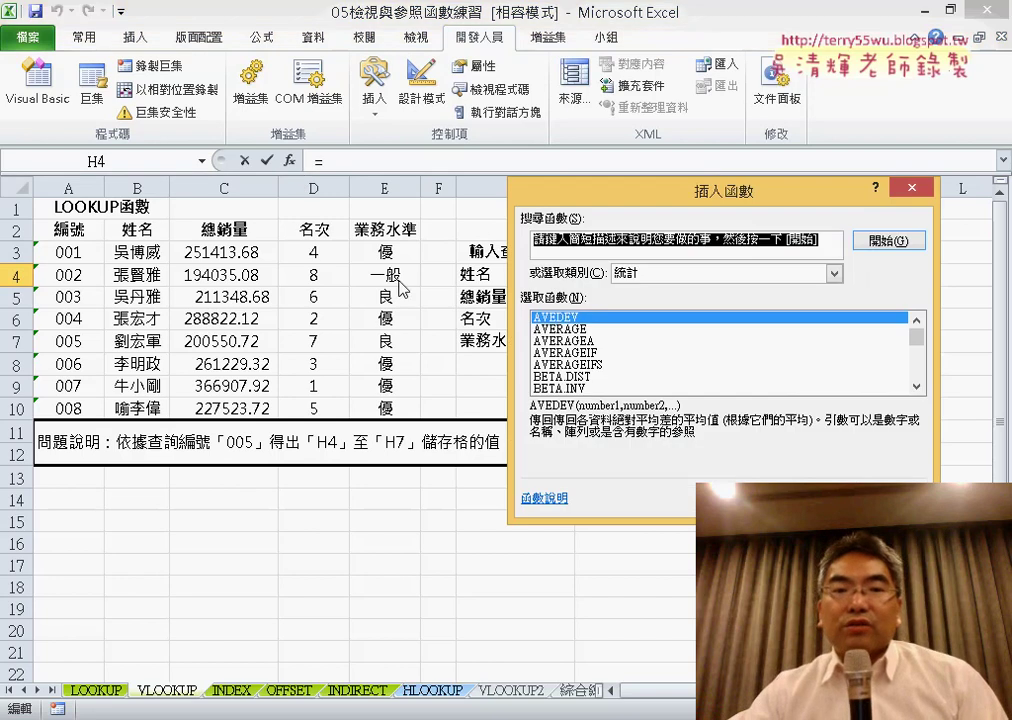
pyautogui.click(658, 276)
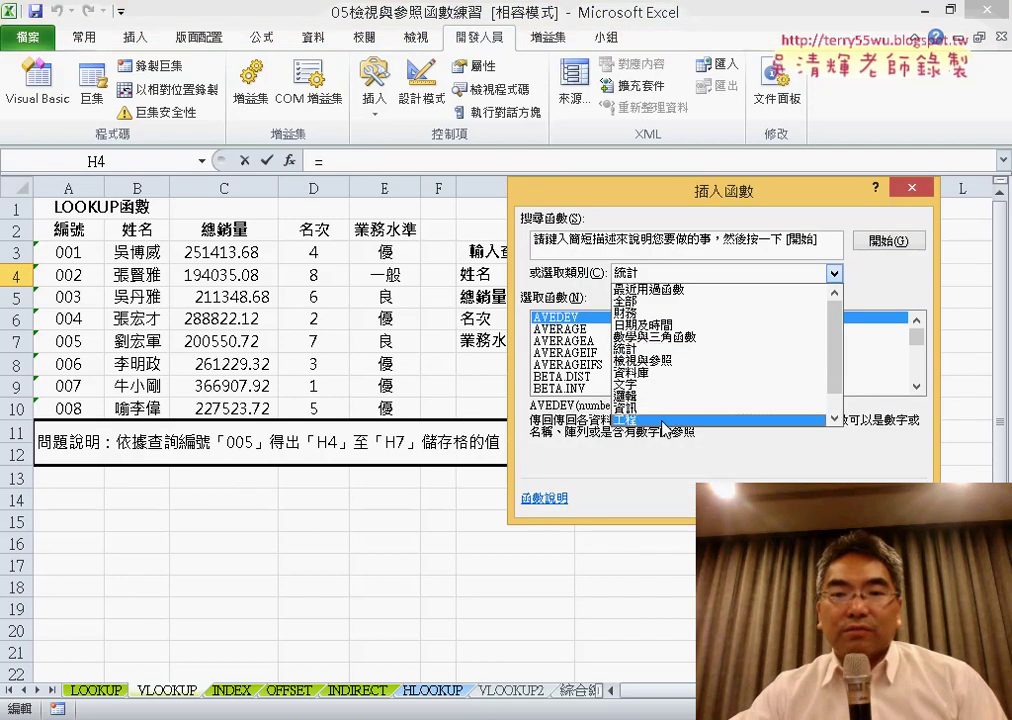
pyautogui.click(680, 359)
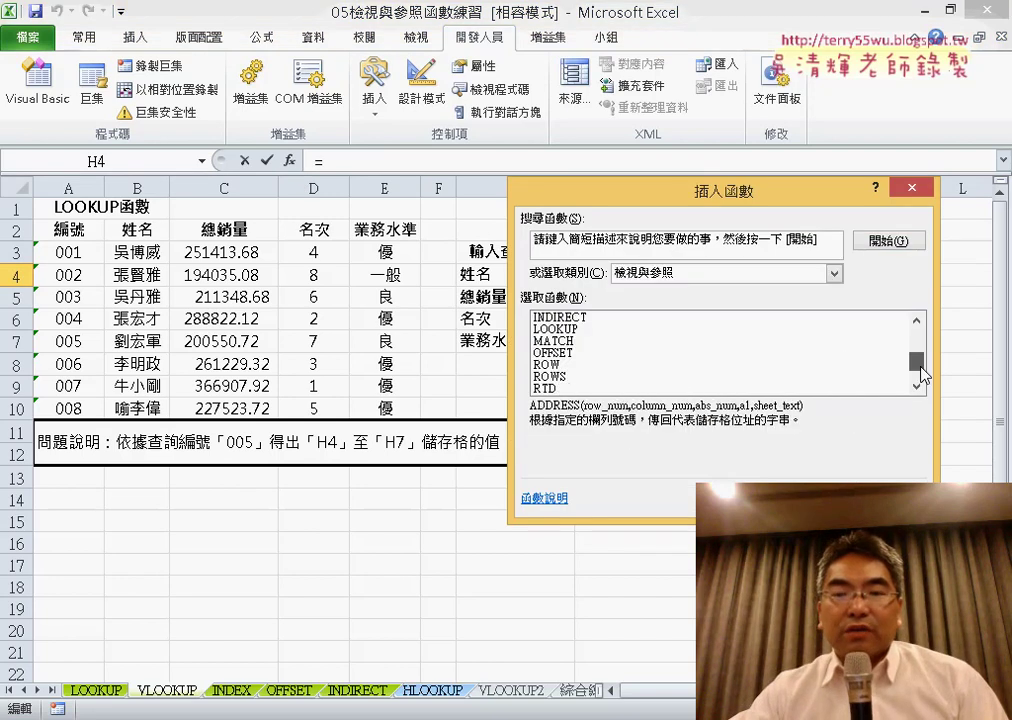
pyautogui.scroll(-4, 684, 367)
pyautogui.click(700, 388)
pyautogui.click(800, 505)
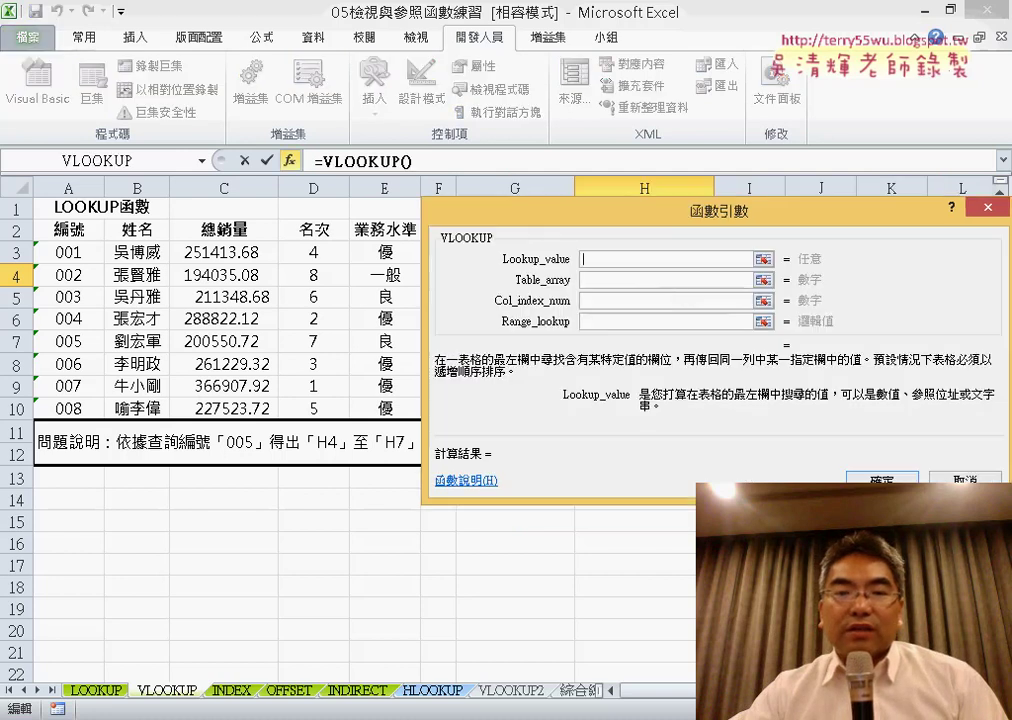
pyautogui.moveTo(629, 212); pyautogui.dragTo(629, 394)
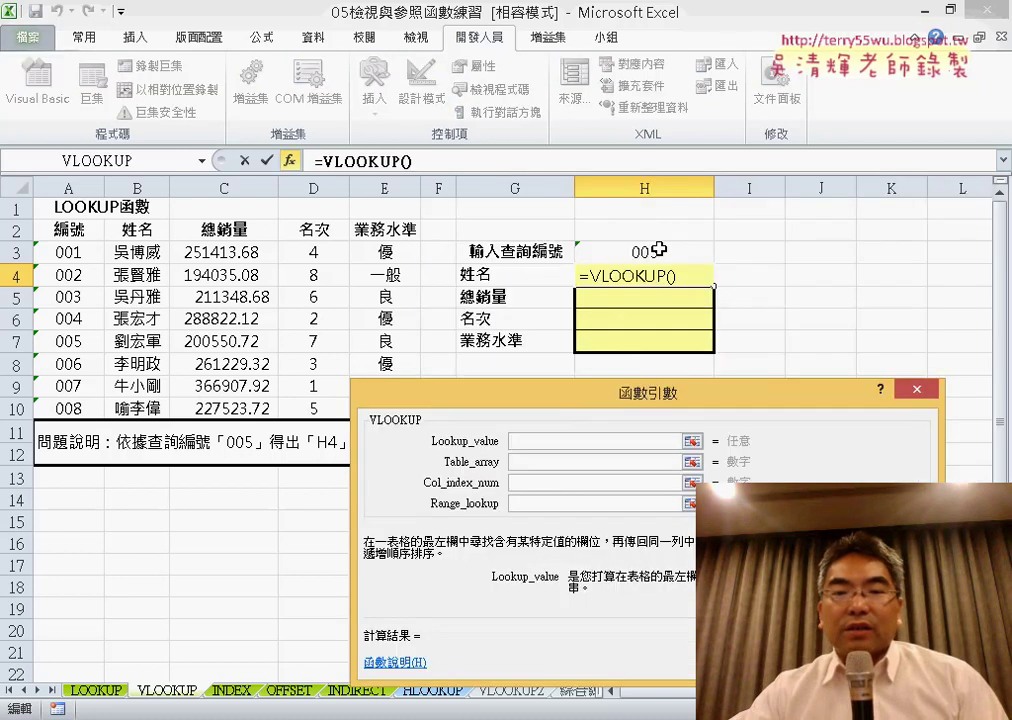
# Step: Give VLOOKUP the arguments H3, A3:E10, 2 and 0, and commit it
pyautogui.click(660, 249)
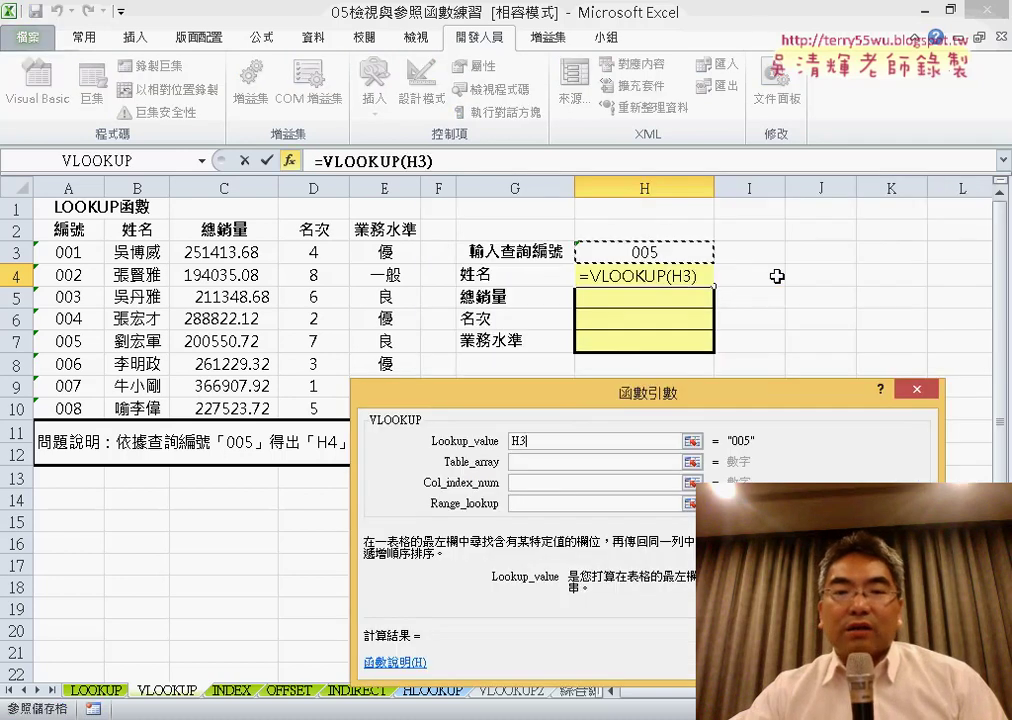
pyautogui.click(540, 462)
pyautogui.moveTo(60, 252); pyautogui.dragTo(392, 407)
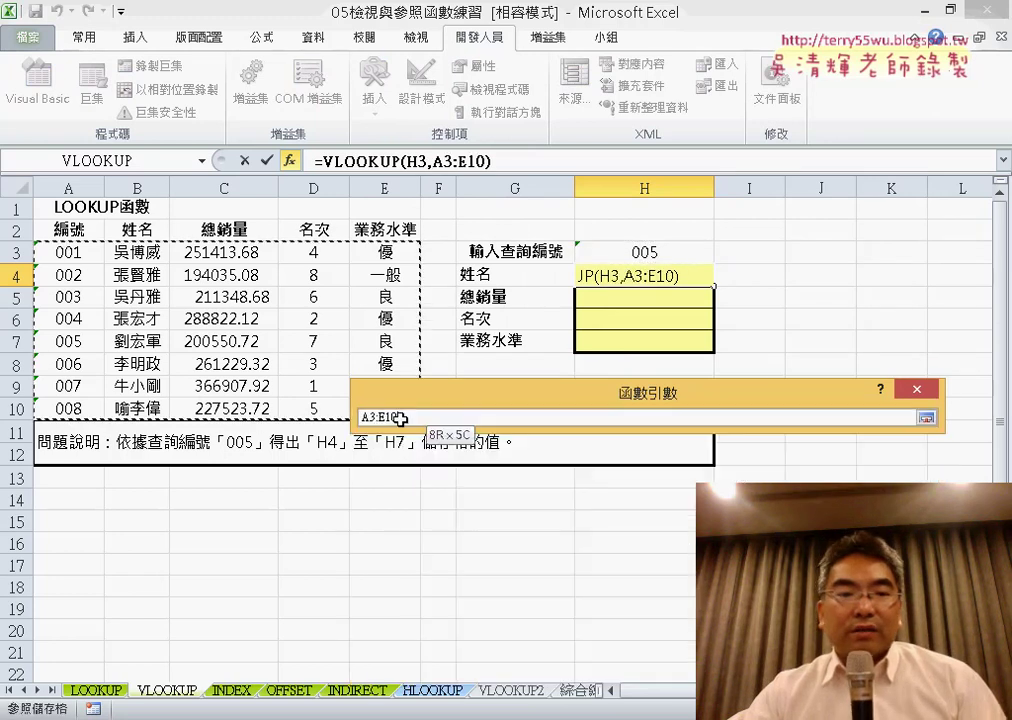
pyautogui.moveTo(528, 394); pyautogui.dragTo(668, 409)
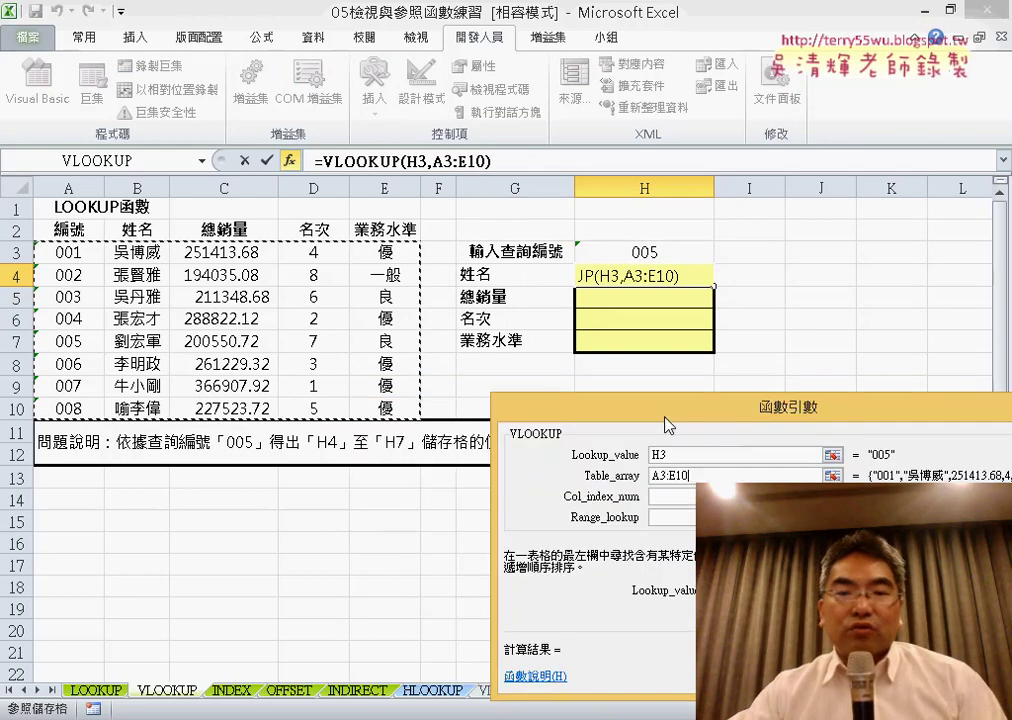
pyautogui.click(662, 498)
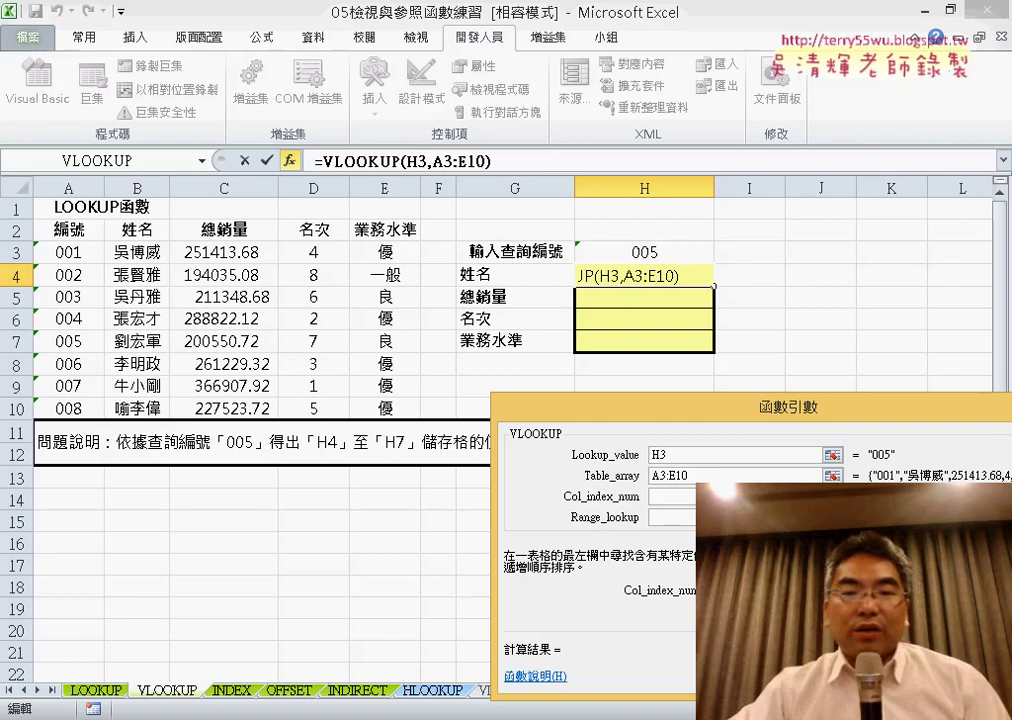
pyautogui.write('2')
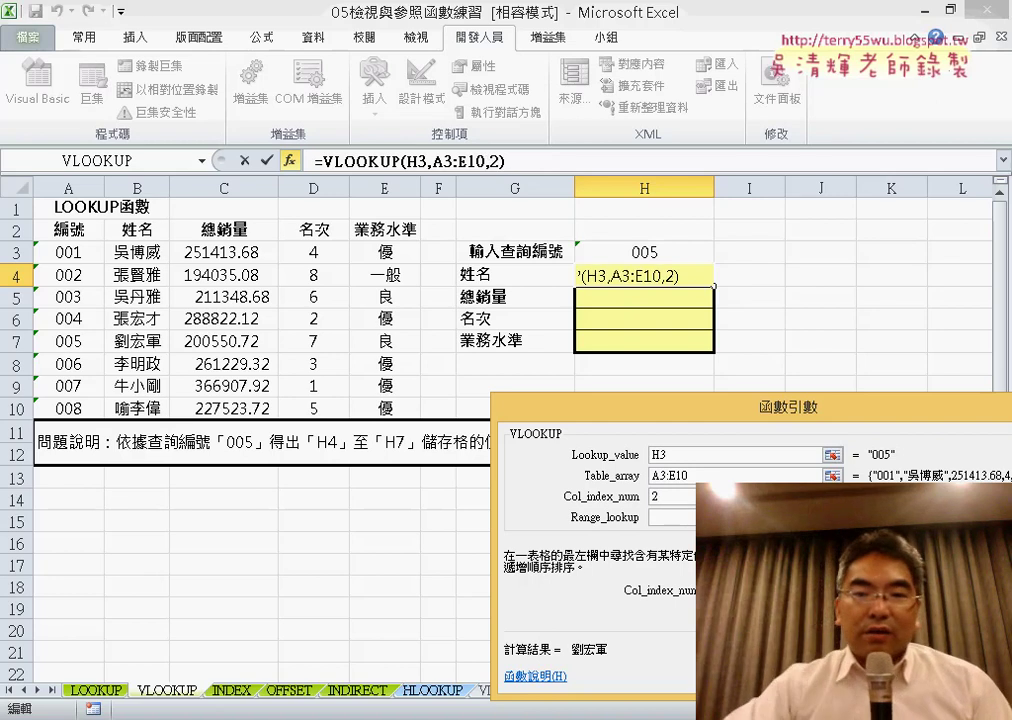
pyautogui.click(679, 519)
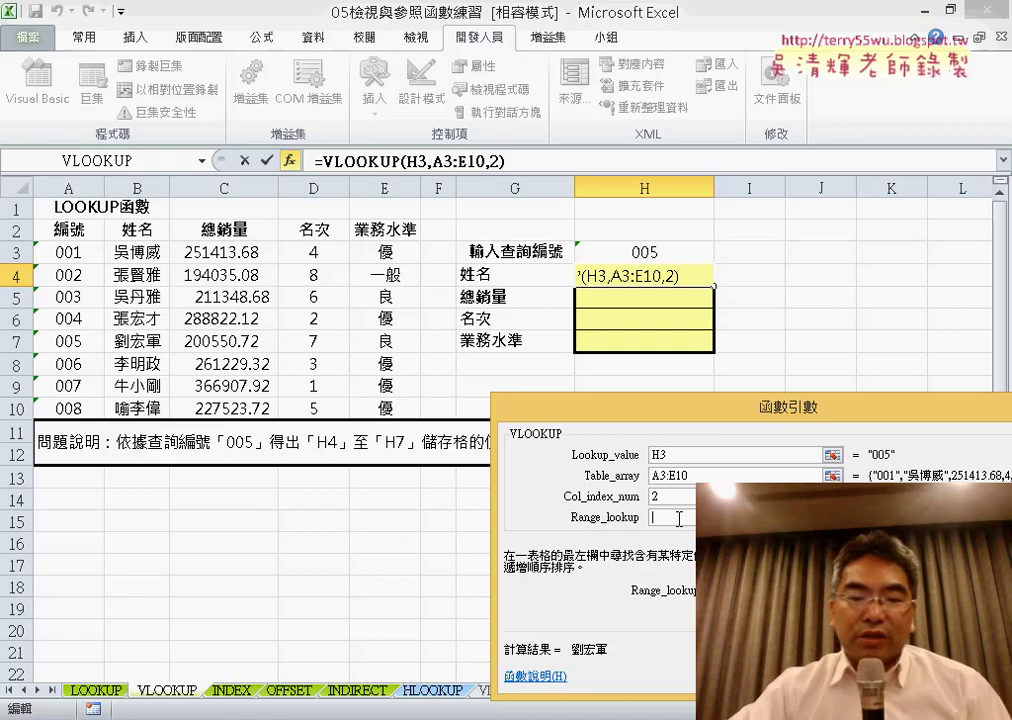
pyautogui.write('0')
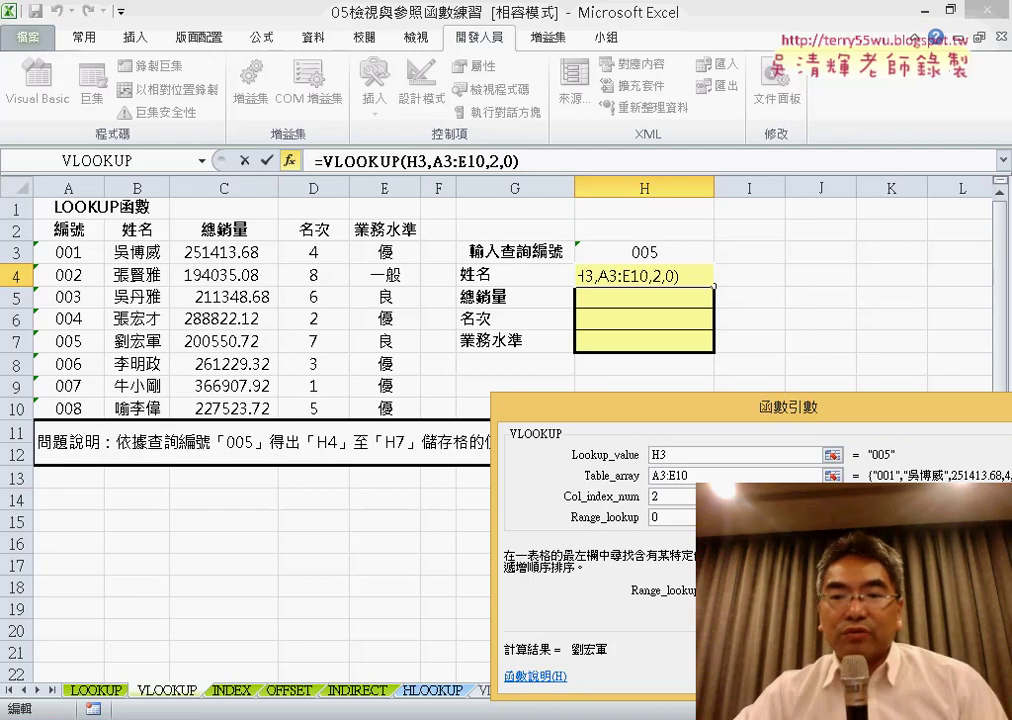
pyautogui.press('Return')
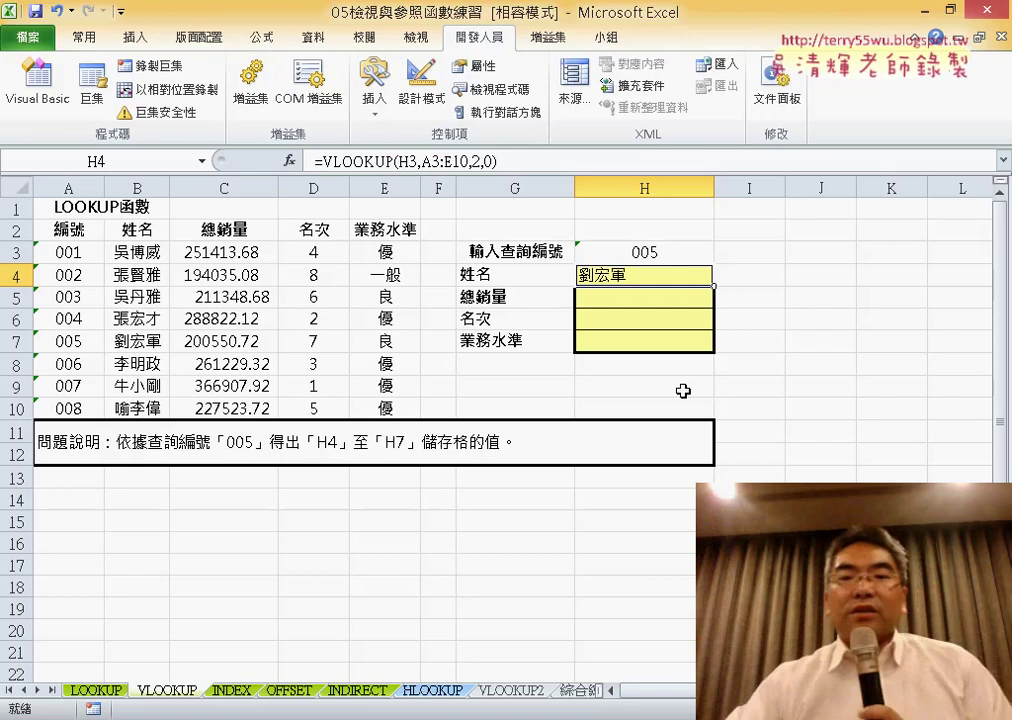
# Step: Enter =ROW() in J4 with Reference left empty, so it shows 4
pyautogui.click(834, 272)
pyautogui.click(289, 160)
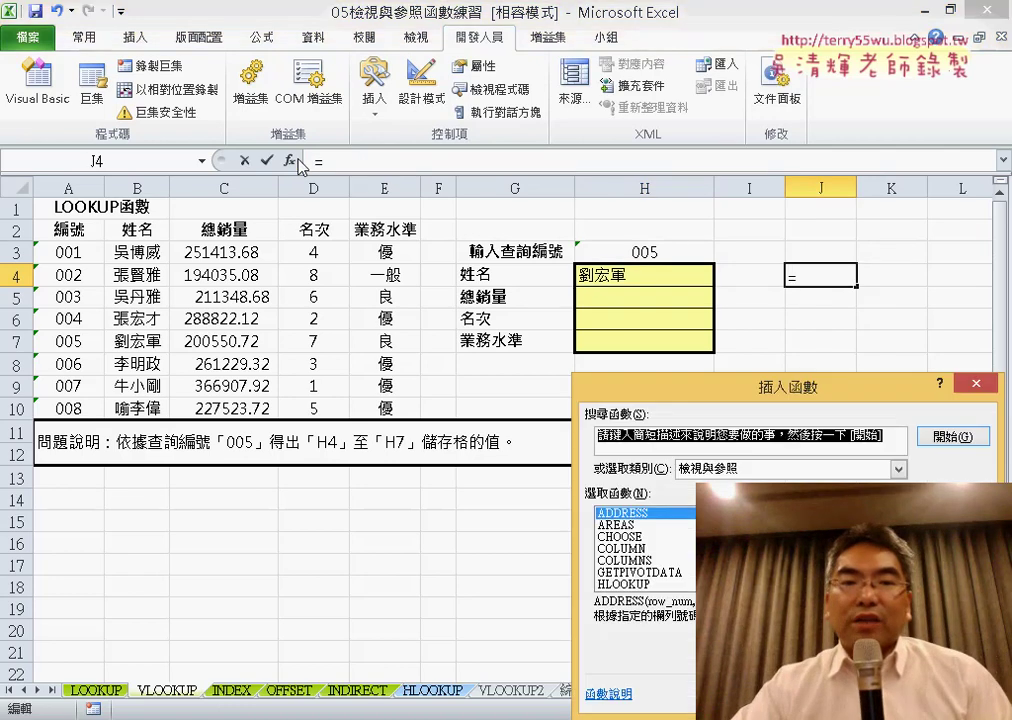
pyautogui.moveTo(655, 393); pyautogui.dragTo(229, 228)
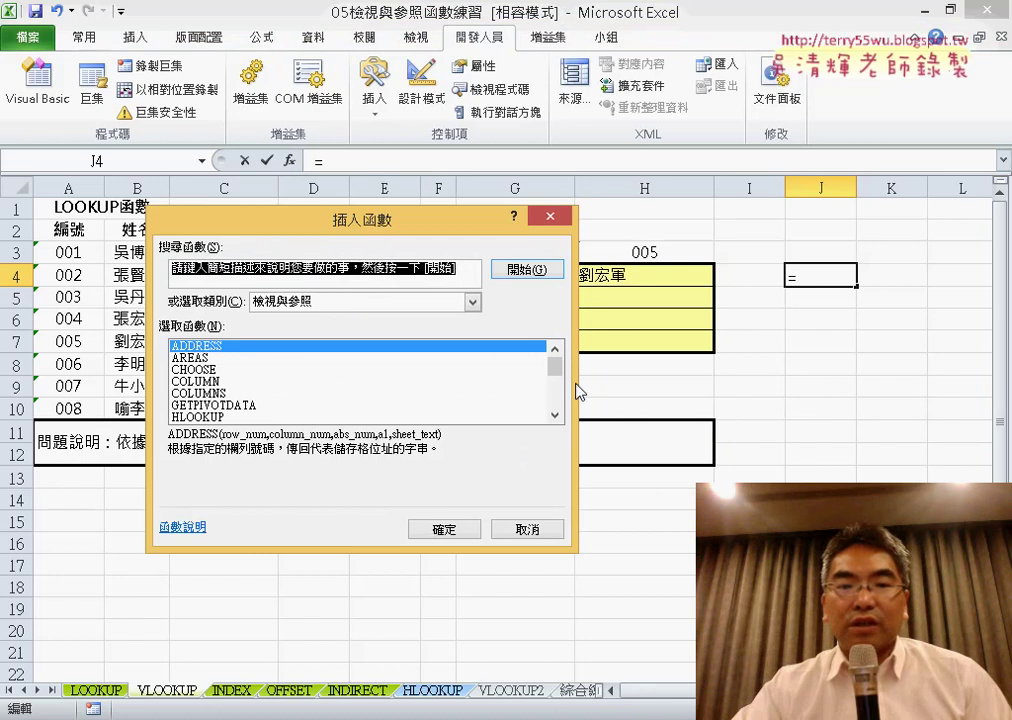
pyautogui.moveTo(561, 370); pyautogui.dragTo(556, 411)
pyautogui.click(185, 369)
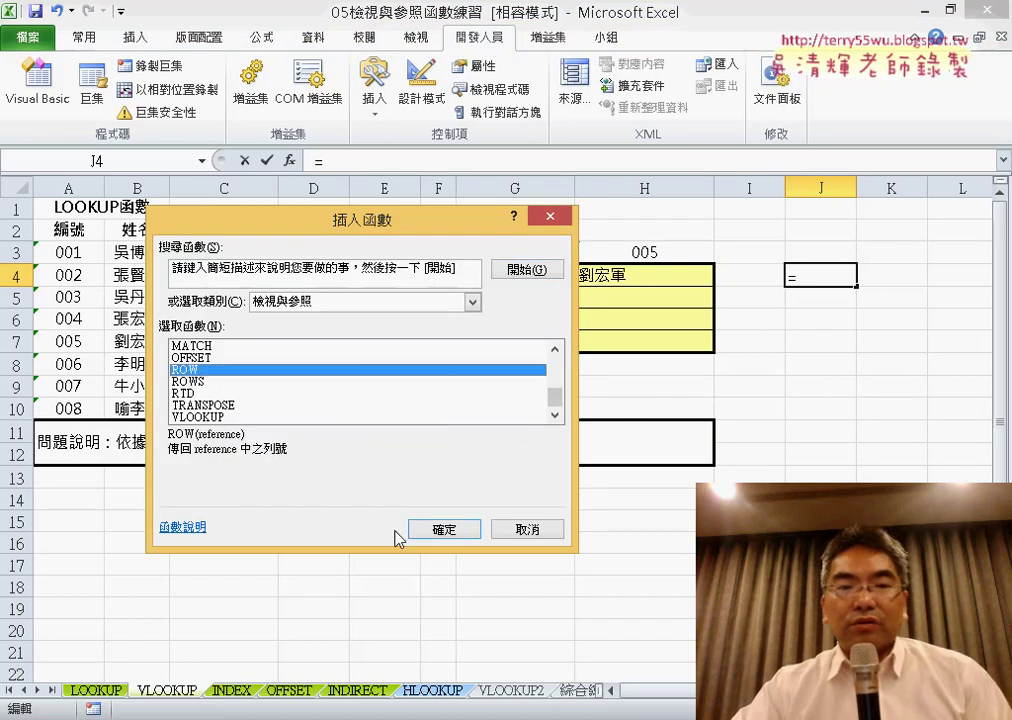
pyautogui.click(444, 529)
pyautogui.moveTo(350, 283); pyautogui.dragTo(473, 447)
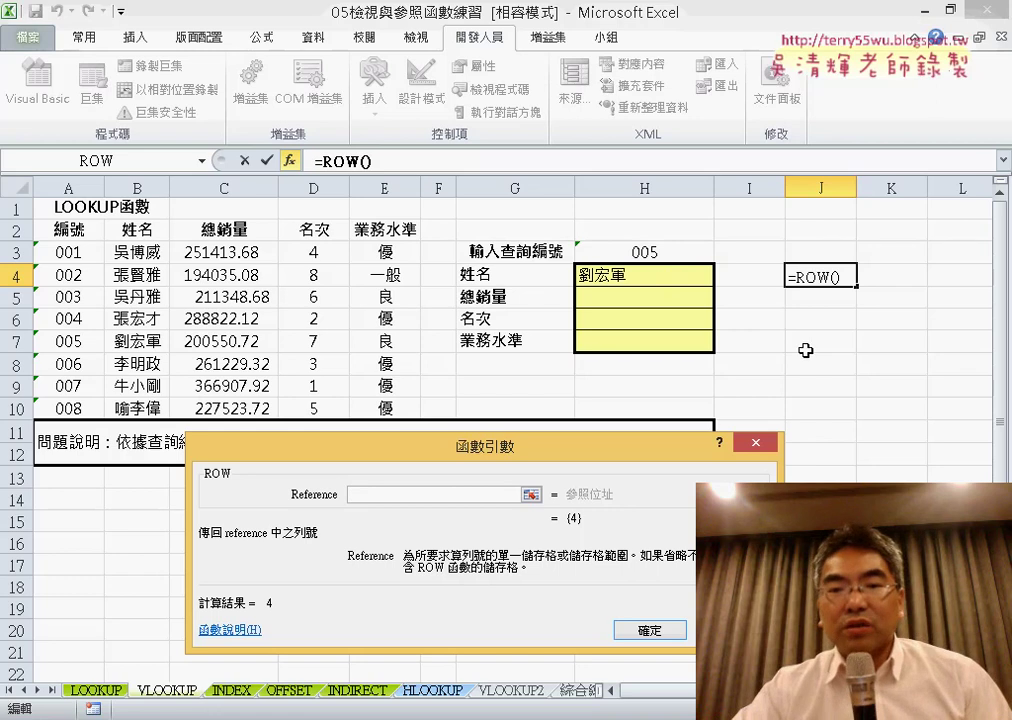
pyautogui.click(648, 630)
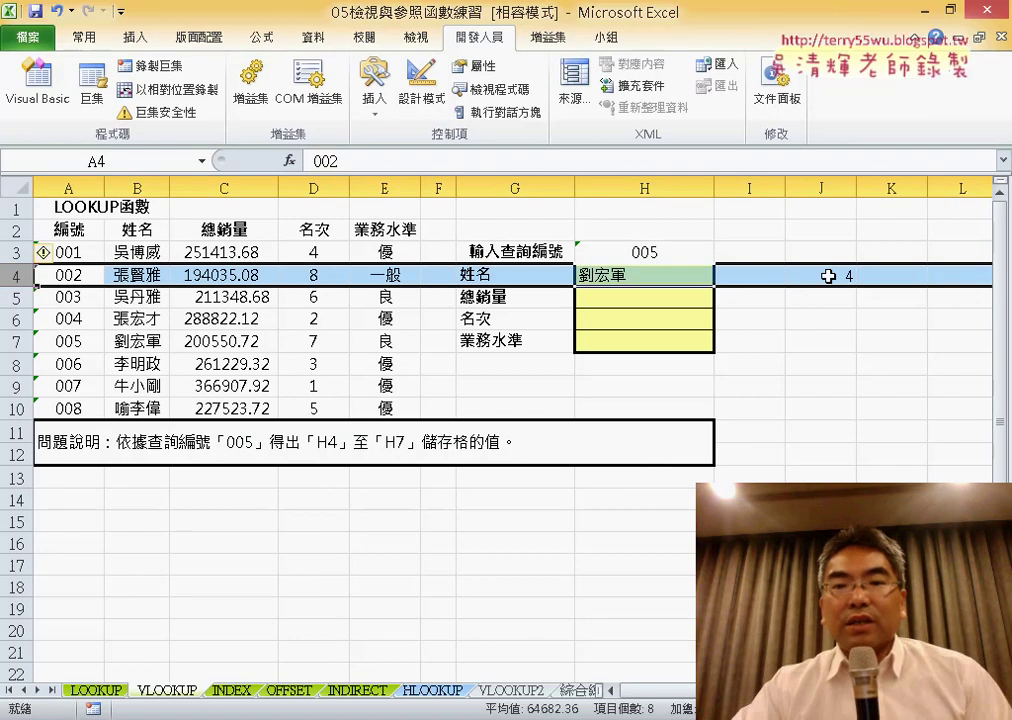
# Step: Check H4's column number, then make J4 =ROW()-2 and fill it down to J7
pyautogui.click(648, 277)
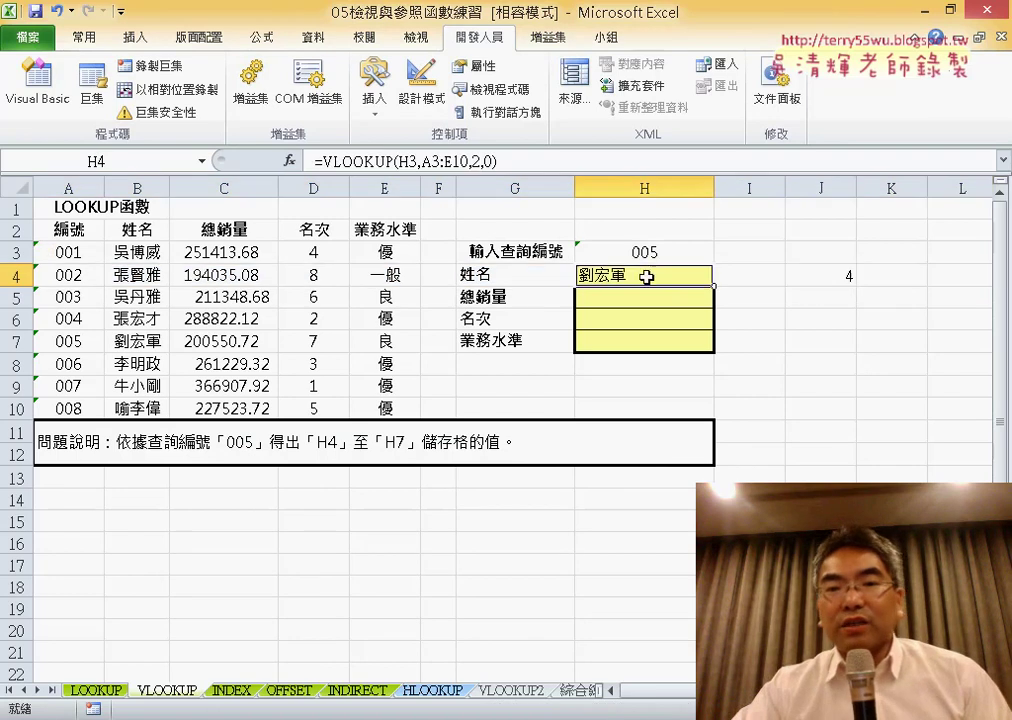
pyautogui.doubleClick(478, 161)
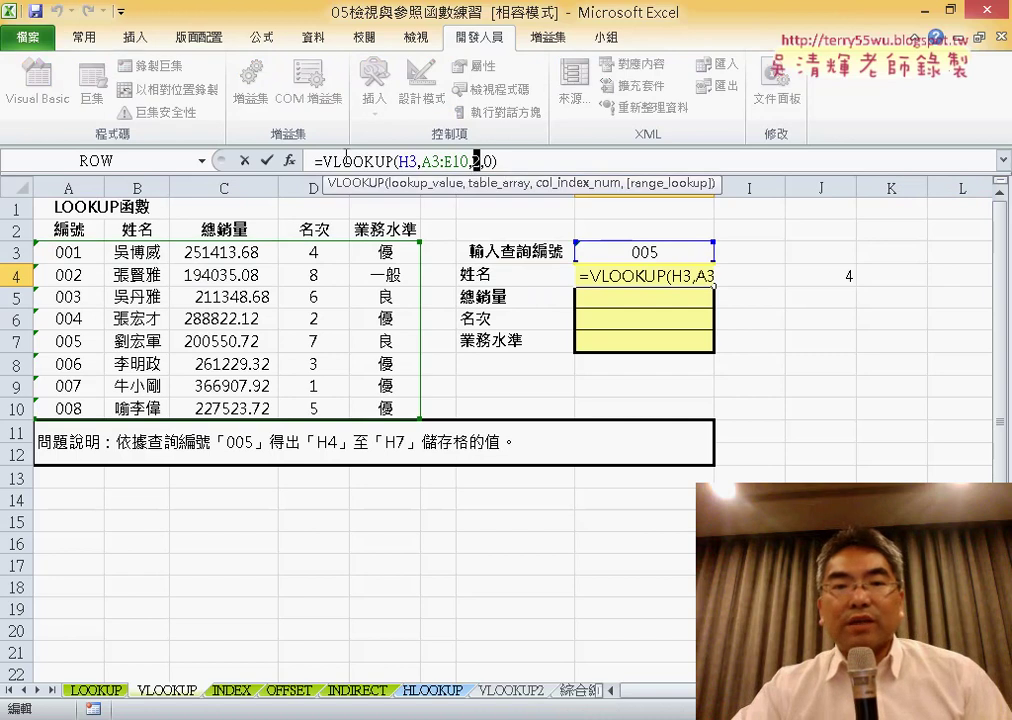
pyautogui.click(262, 161)
pyautogui.click(796, 276)
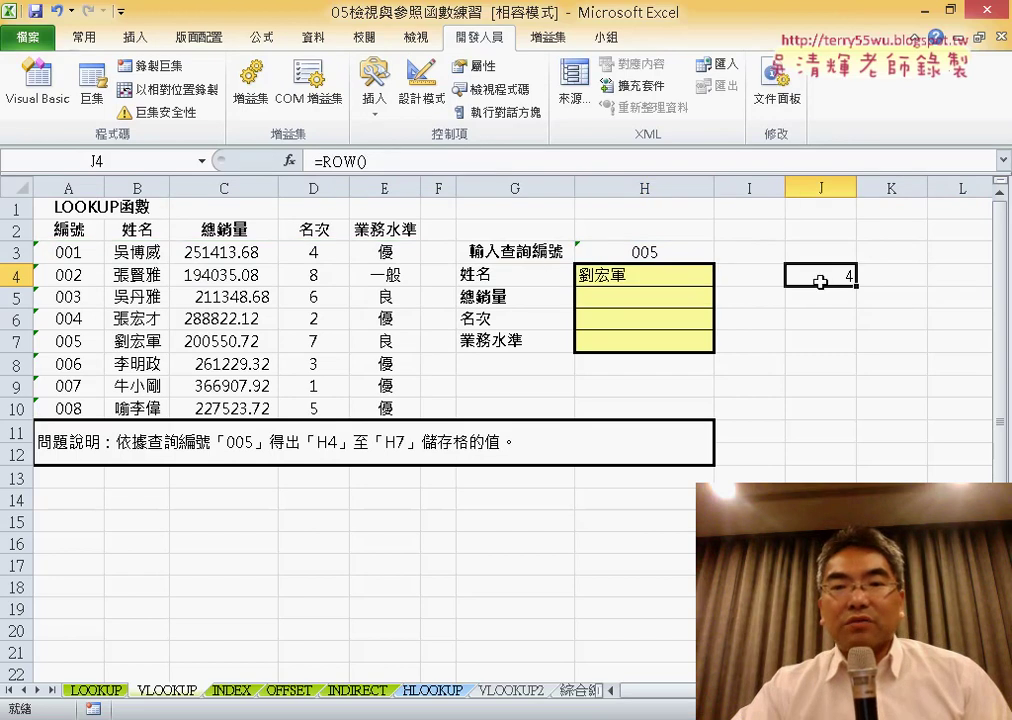
pyautogui.click(468, 162)
pyautogui.write('-')
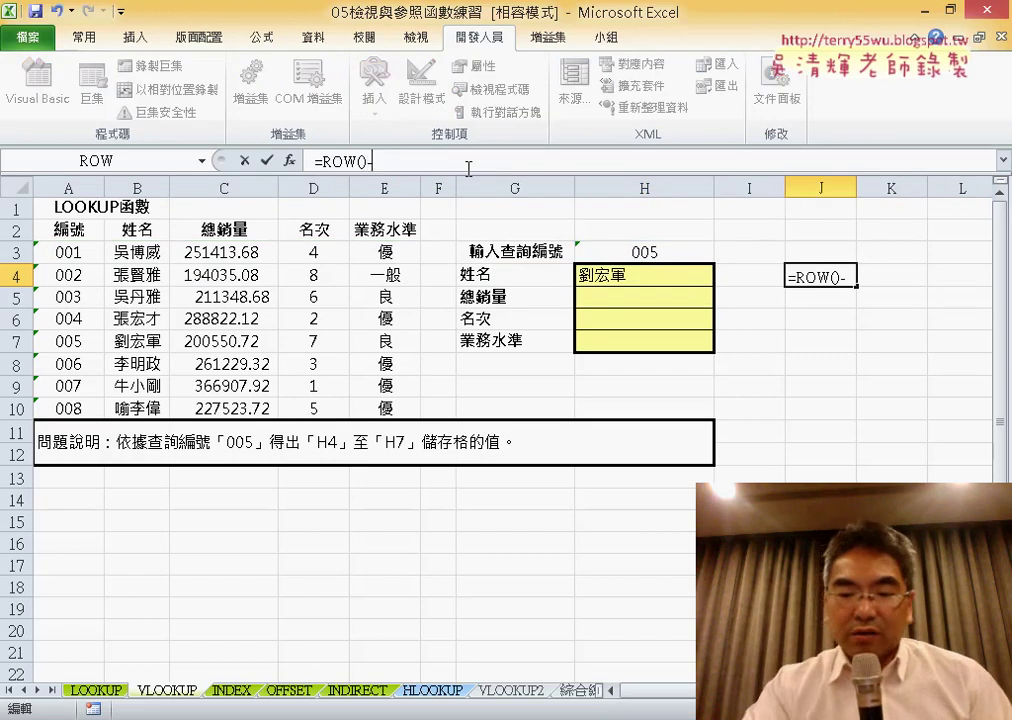
pyautogui.write('2')
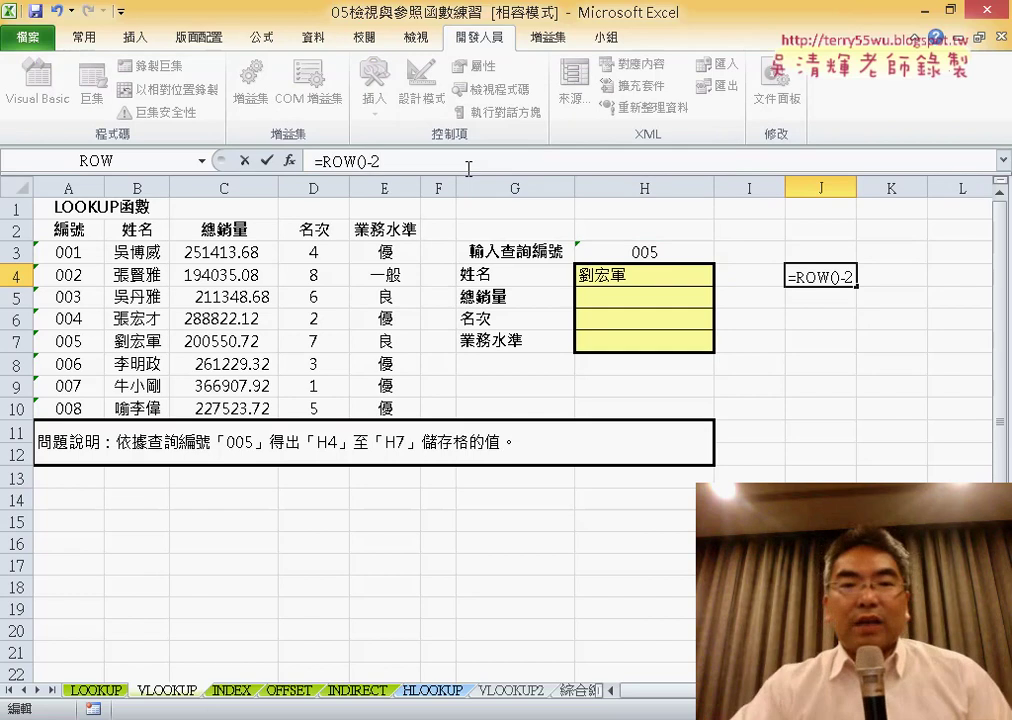
pyautogui.click(266, 160)
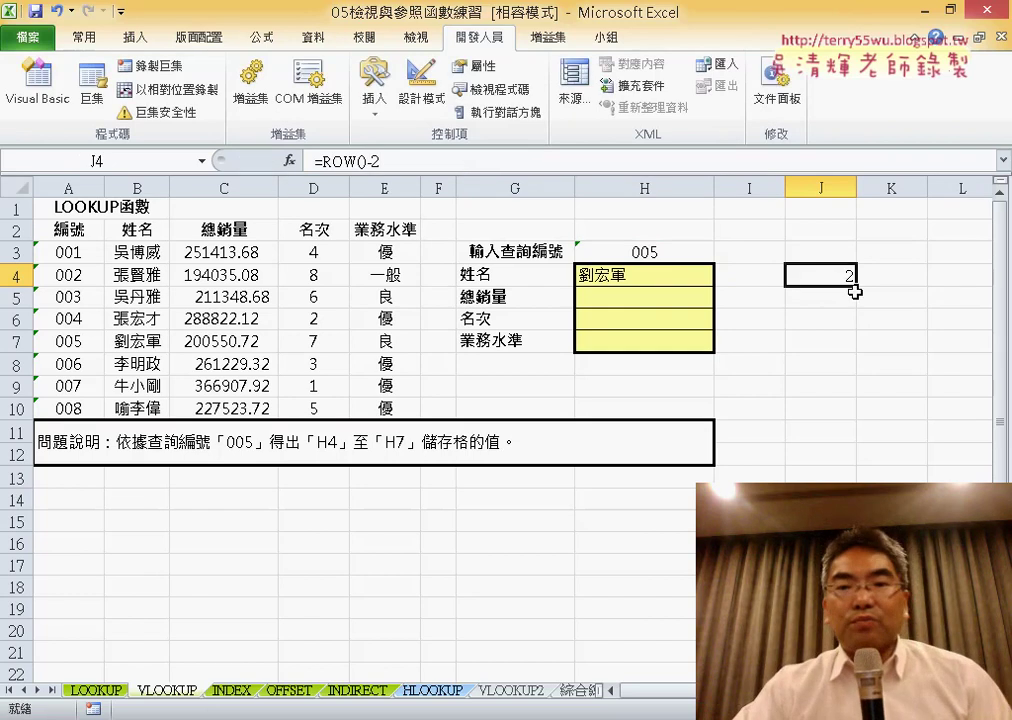
pyautogui.moveTo(856, 290); pyautogui.dragTo(855, 345)
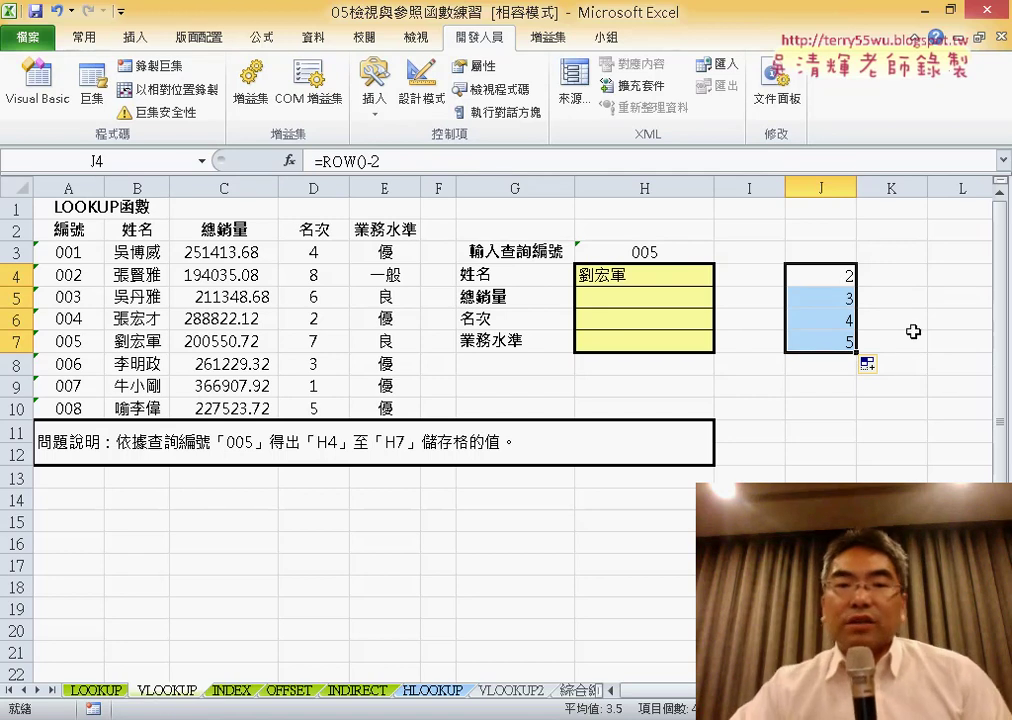
# Step: Copy the ROW()-2 text from J4's formula, leaving the formula unchanged
pyautogui.click(836, 278)
pyautogui.click(340, 161)
pyautogui.moveTo(315, 161); pyautogui.dragTo(381, 161)
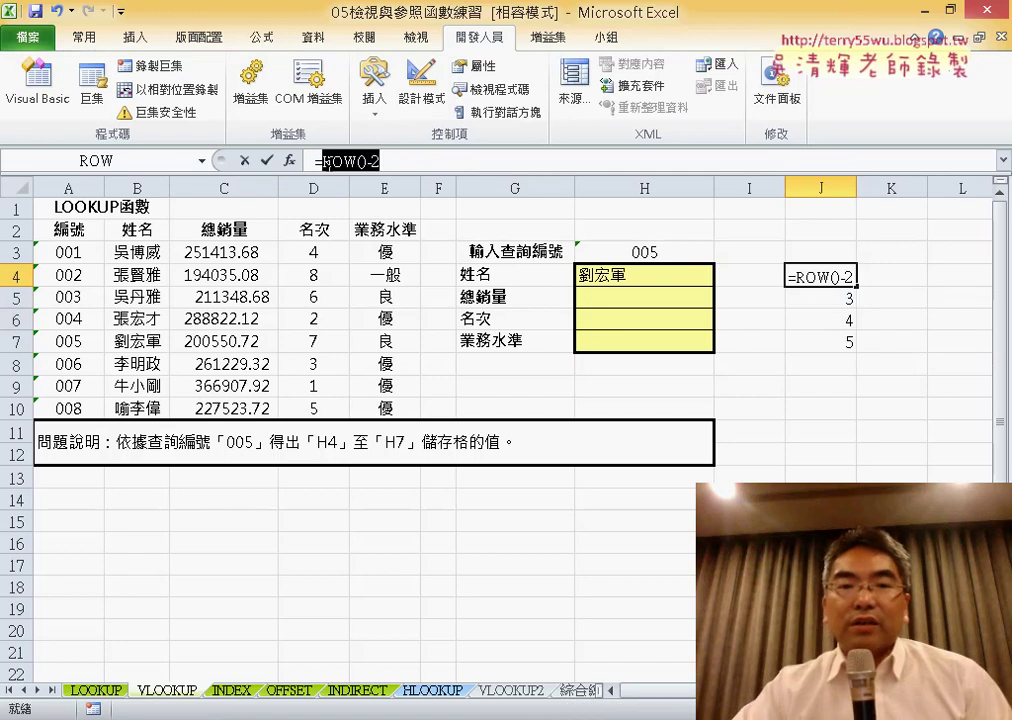
pyautogui.rightClick(340, 167)
pyautogui.click(380, 194)
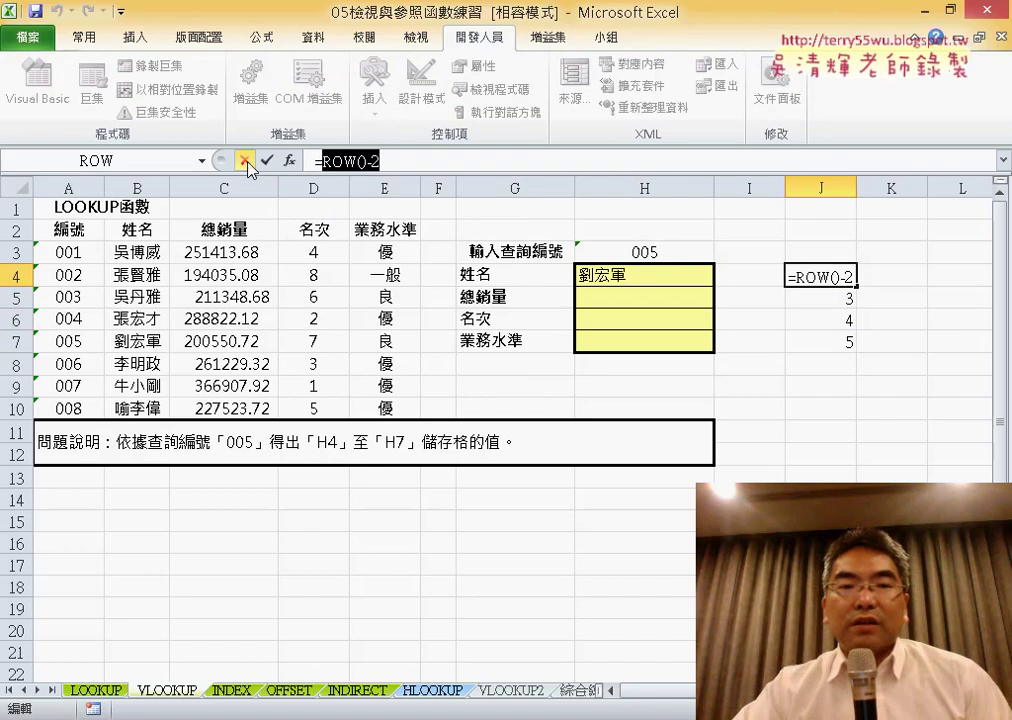
pyautogui.click(244, 160)
pyautogui.click(643, 273)
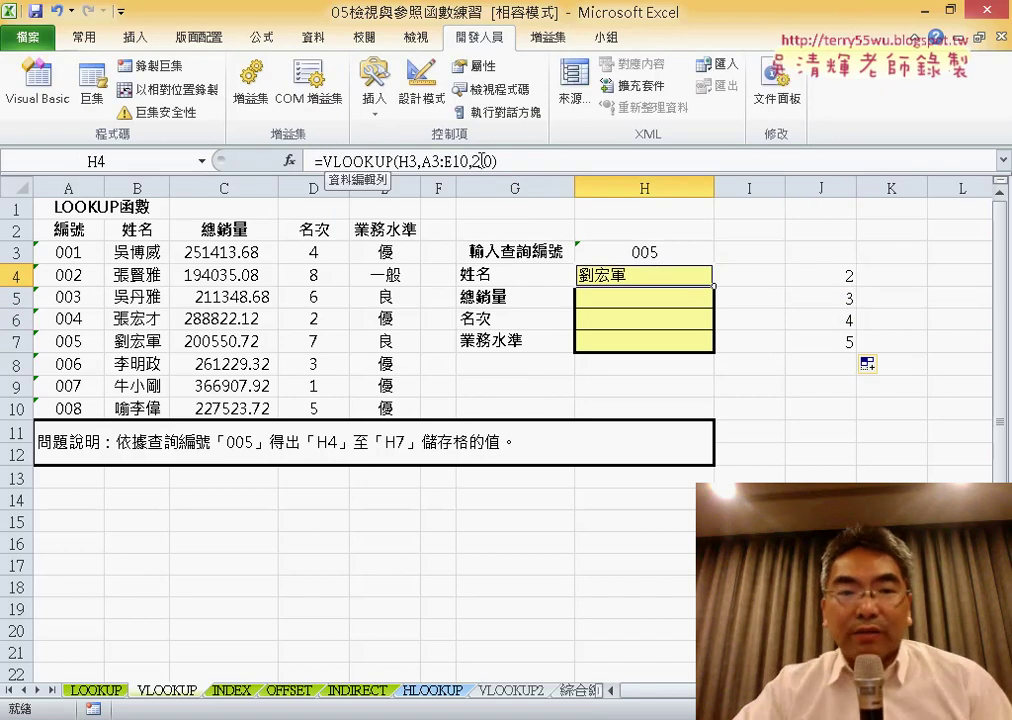
# Step: In H4's VLOOKUP arguments, replace the column number with the pasted ROW()-2
pyautogui.click(481, 160)
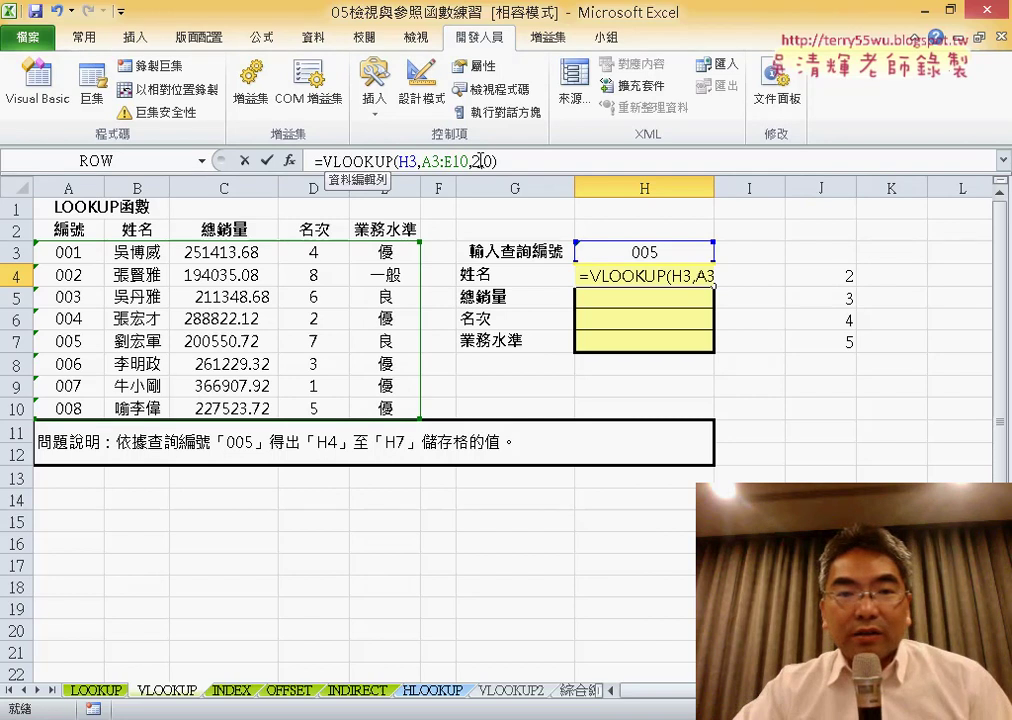
pyautogui.click(290, 160)
pyautogui.moveTo(441, 420); pyautogui.dragTo(641, 155)
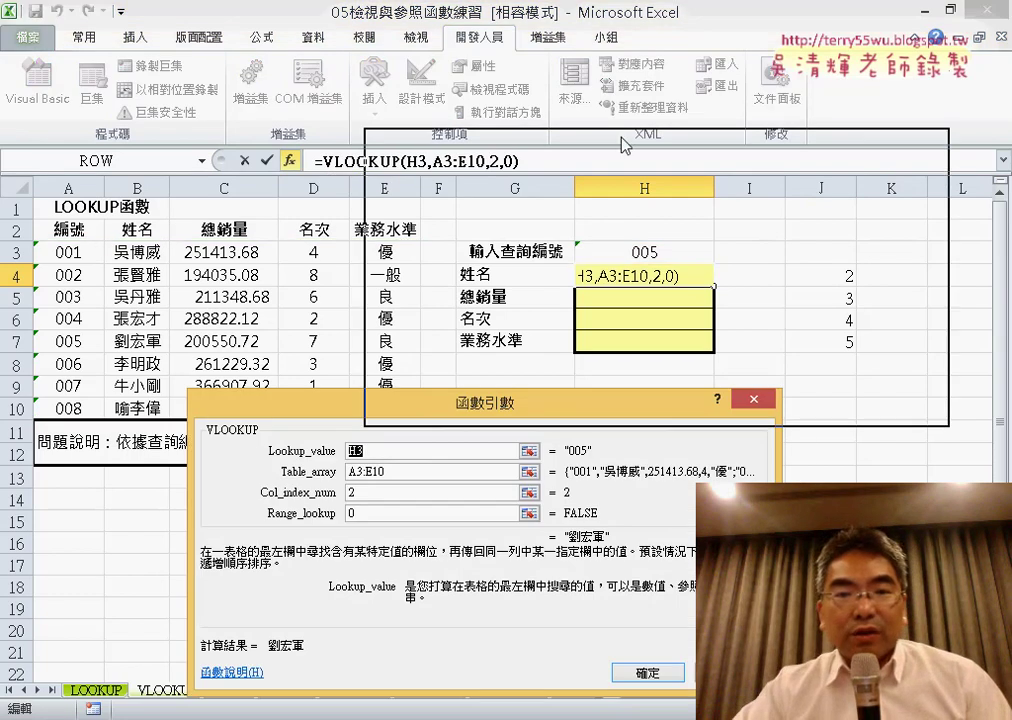
pyautogui.click(520, 228)
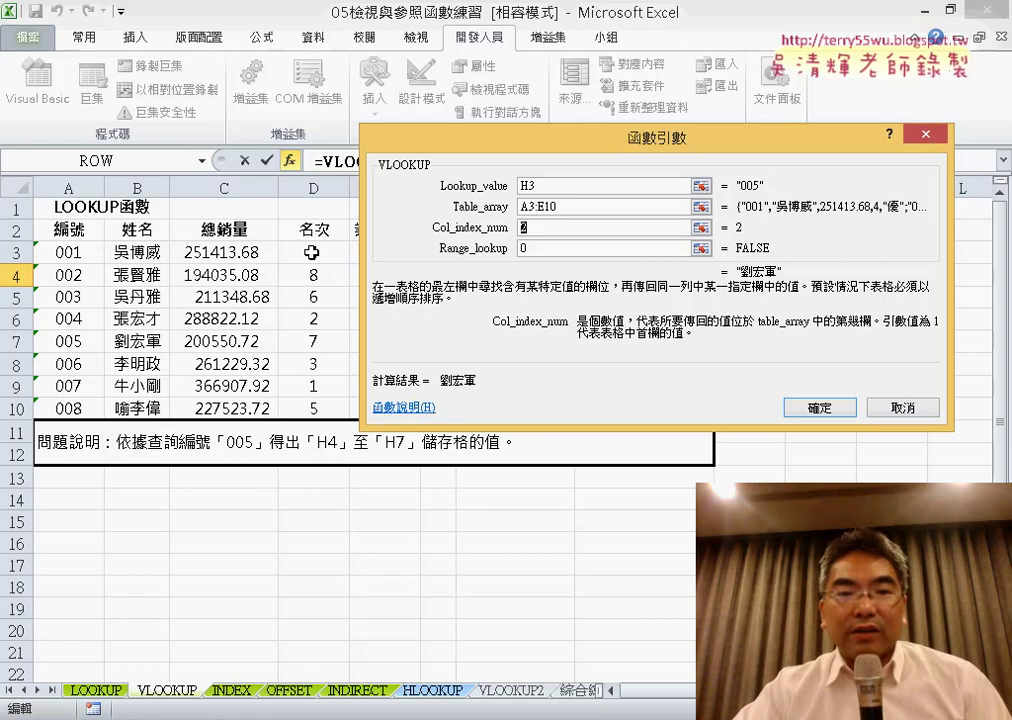
pyautogui.moveTo(566, 137); pyautogui.dragTo(632, 143)
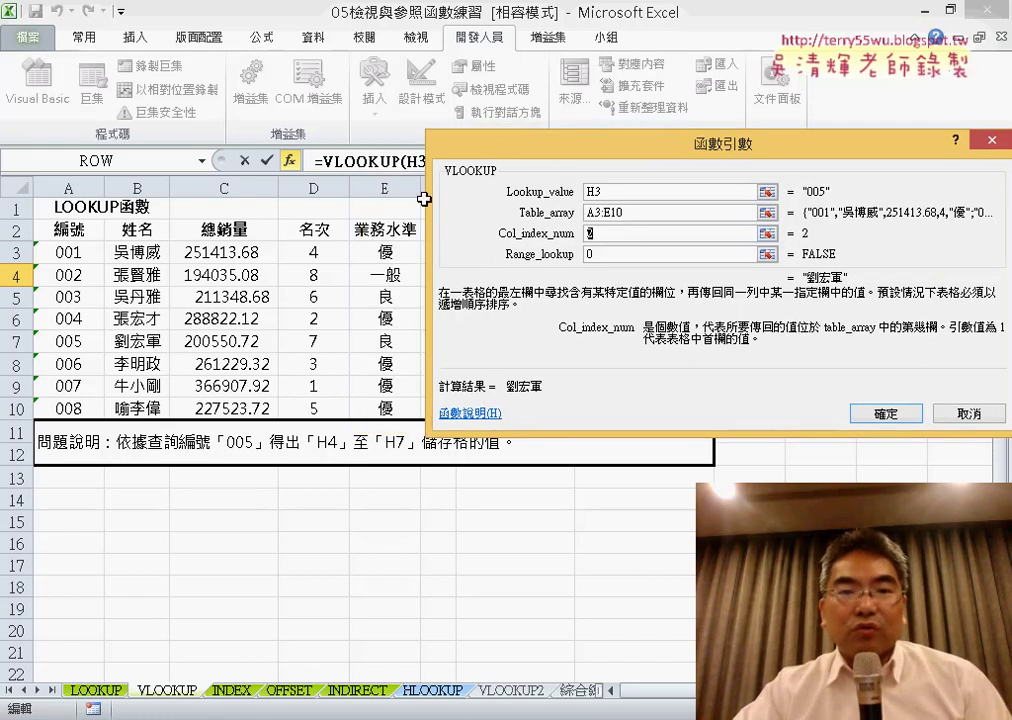
pyautogui.rightClick(614, 234)
pyautogui.click(670, 294)
pyautogui.write('ROW()-')
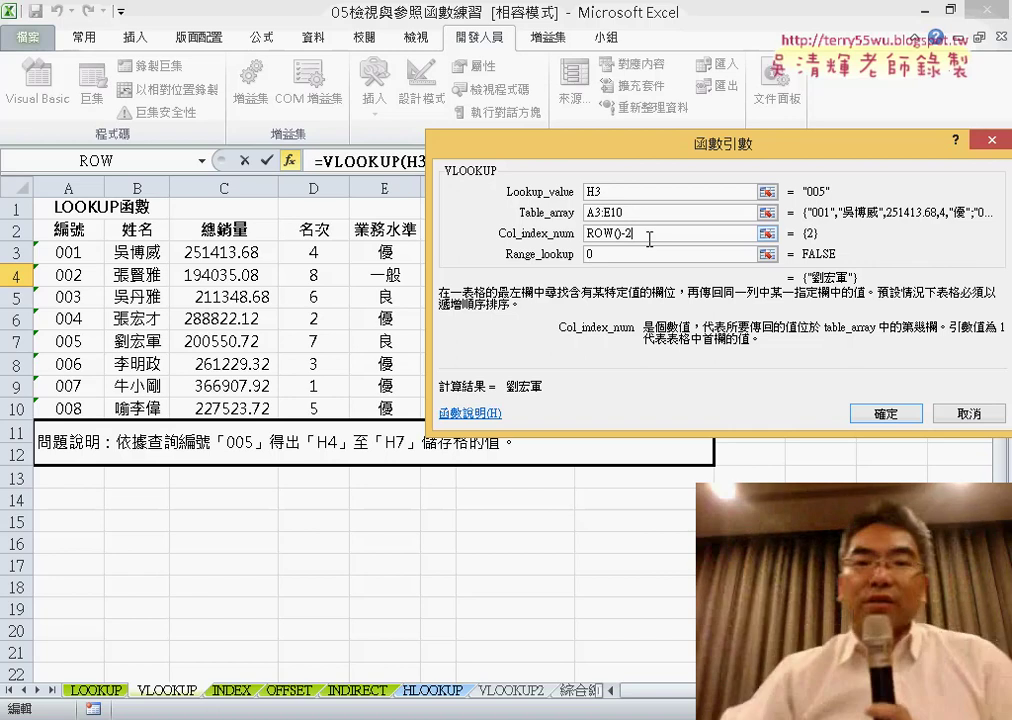
# Step: Lock the rows as A$3:E$10 and H$3 with F4, then confirm the formula
pyautogui.click(637, 212)
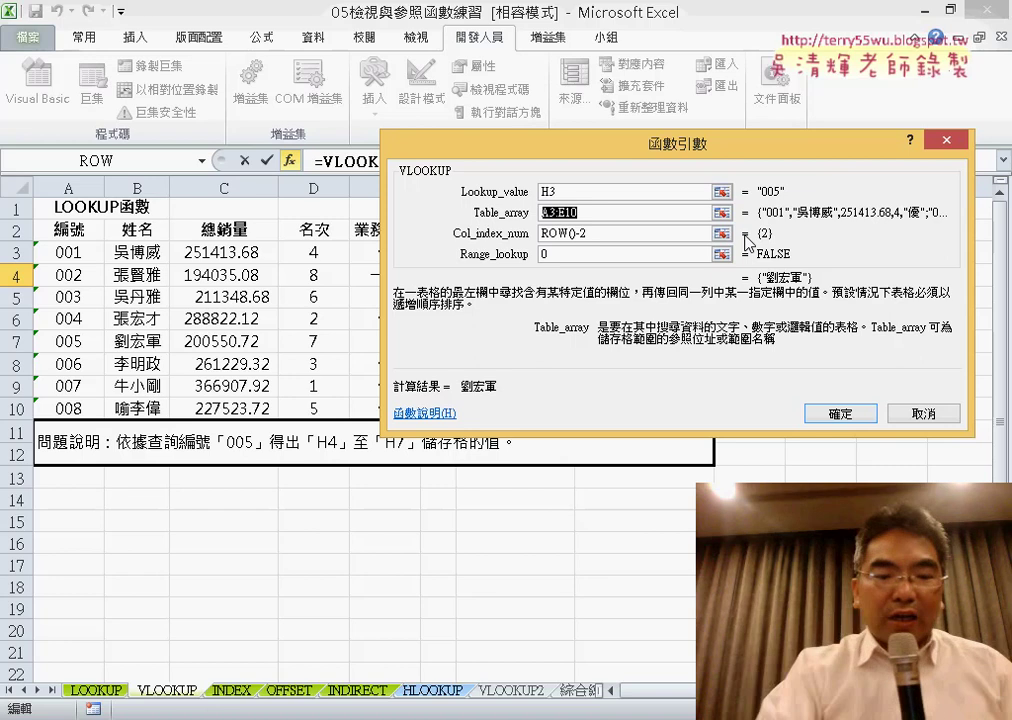
pyautogui.press('F4')
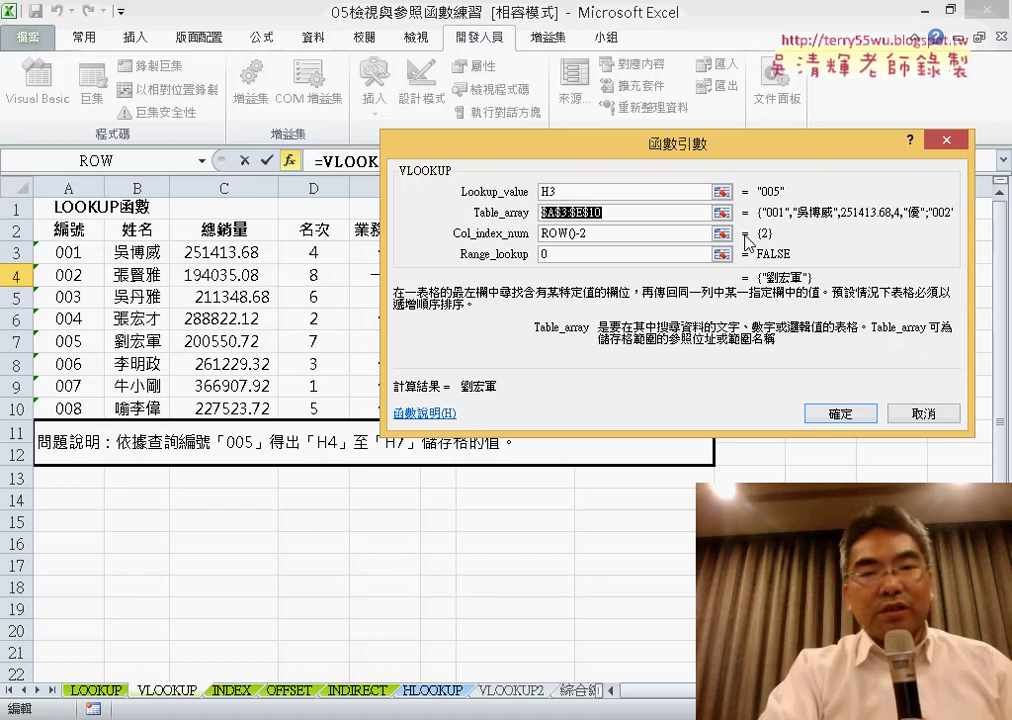
pyautogui.press('F4')
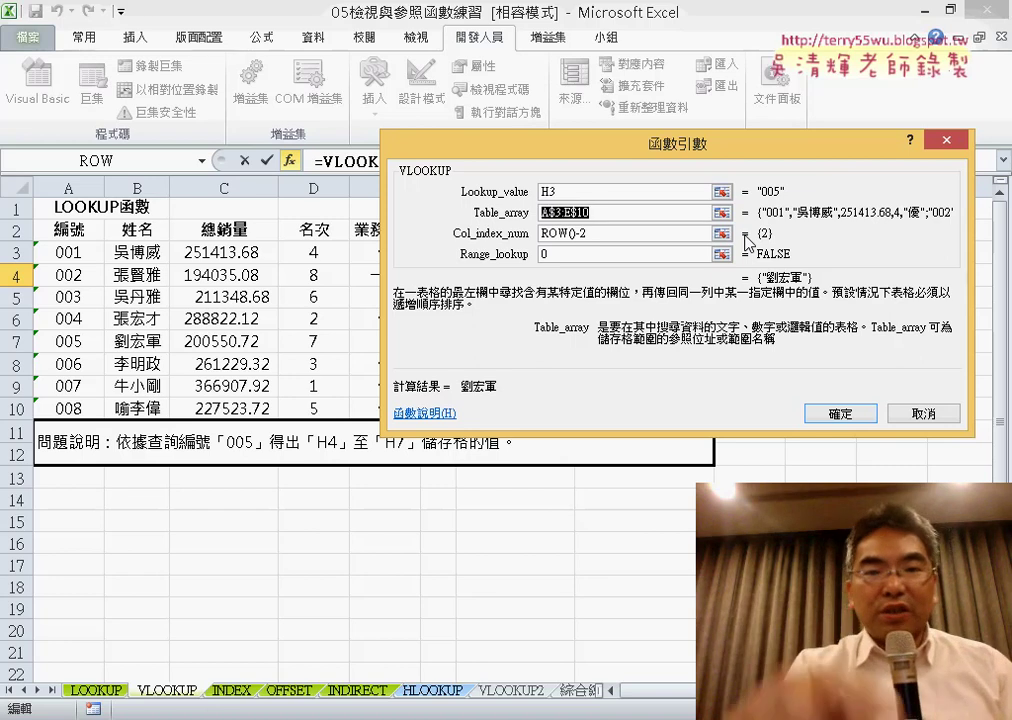
pyautogui.click(553, 191)
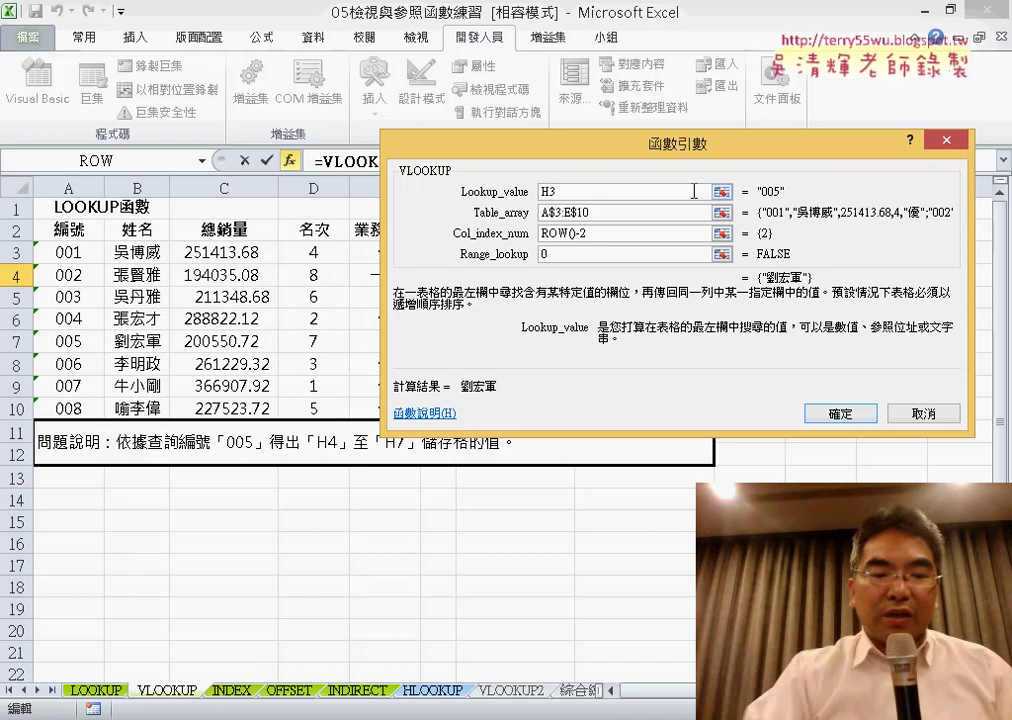
pyautogui.press('F4')
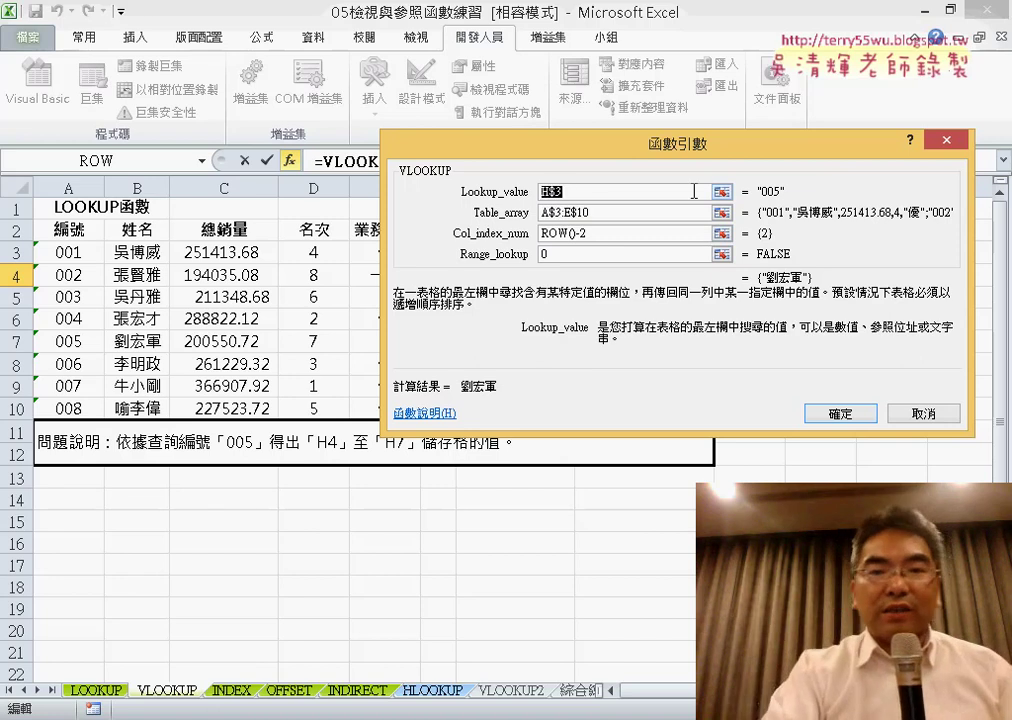
pyautogui.press('F4')
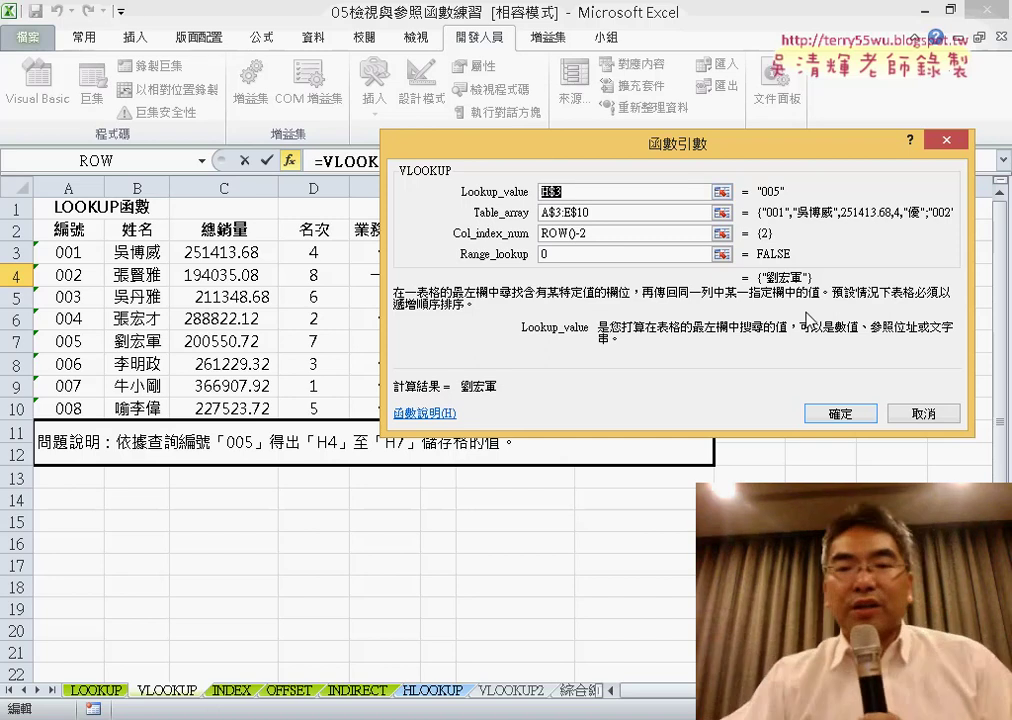
pyautogui.click(845, 413)
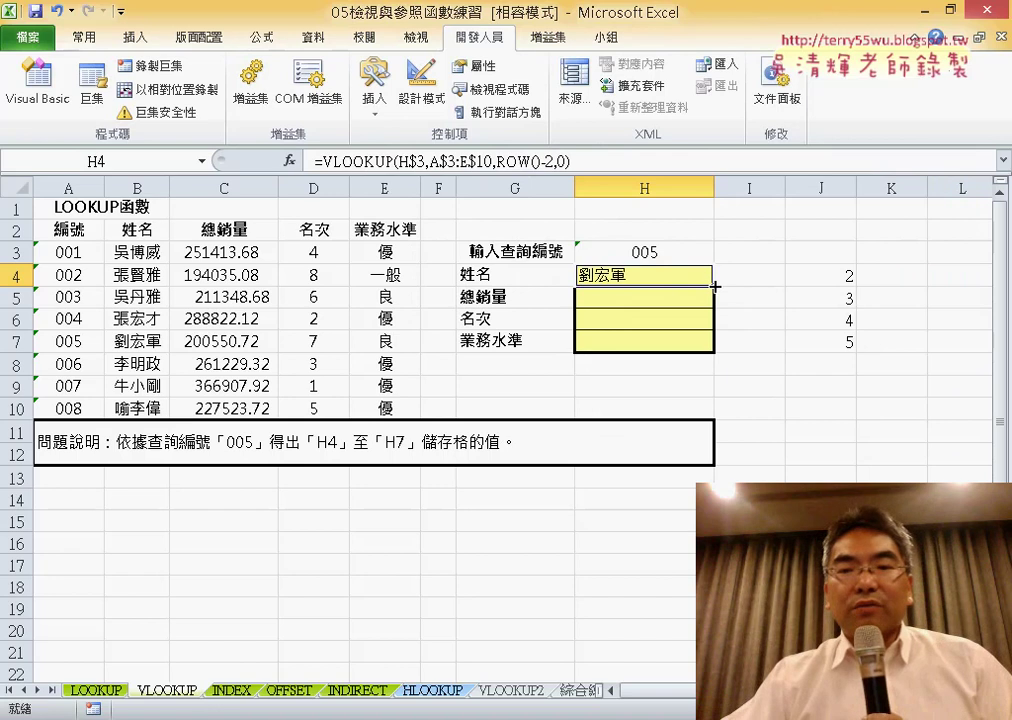
# Step: Fill H4's lookup formula down to H7 and centre the results
pyautogui.moveTo(715, 286); pyautogui.dragTo(707, 347)
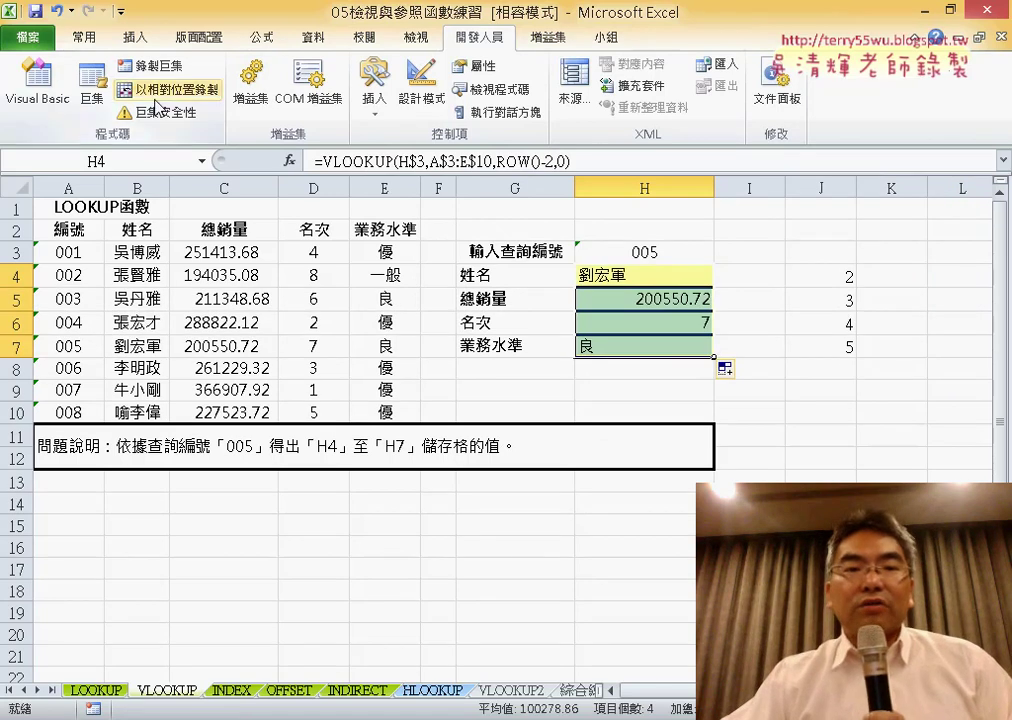
pyautogui.click(84, 37)
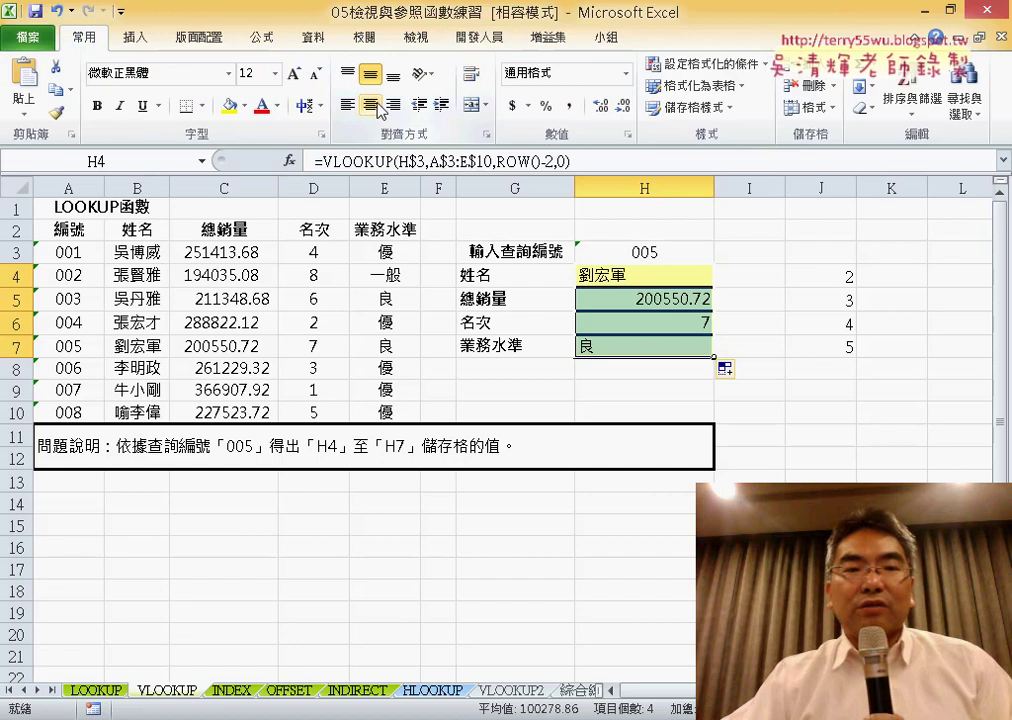
pyautogui.click(370, 104)
pyautogui.click(763, 295)
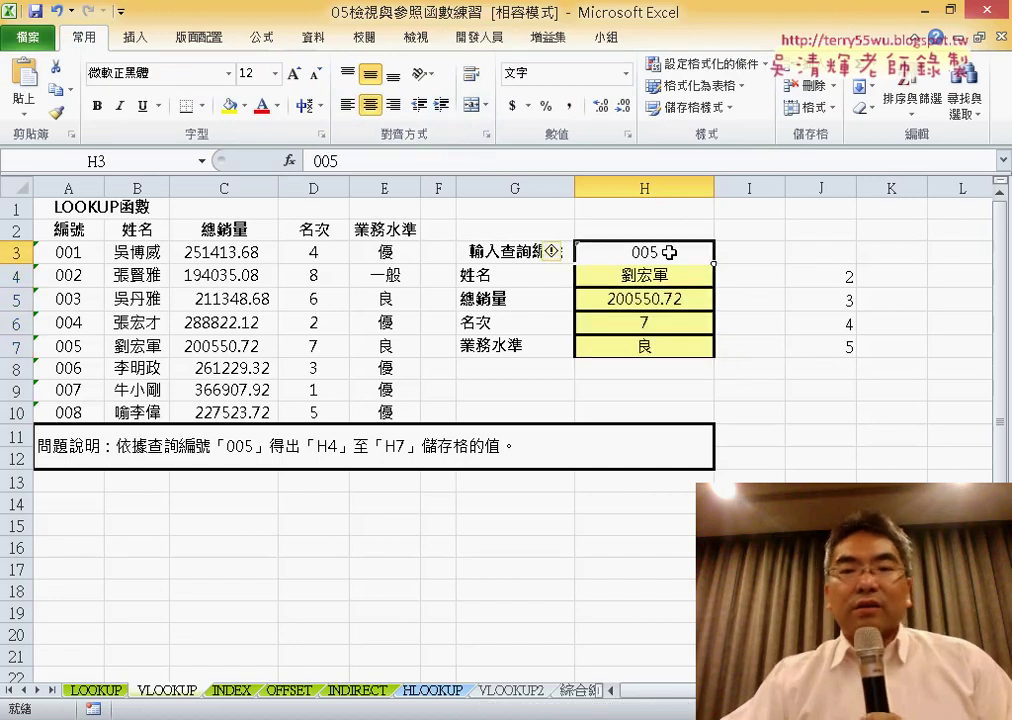
# Step: Change the lookup ID in H3 to 004, then 003, and select A2:A10
pyautogui.doubleClick(660, 253)
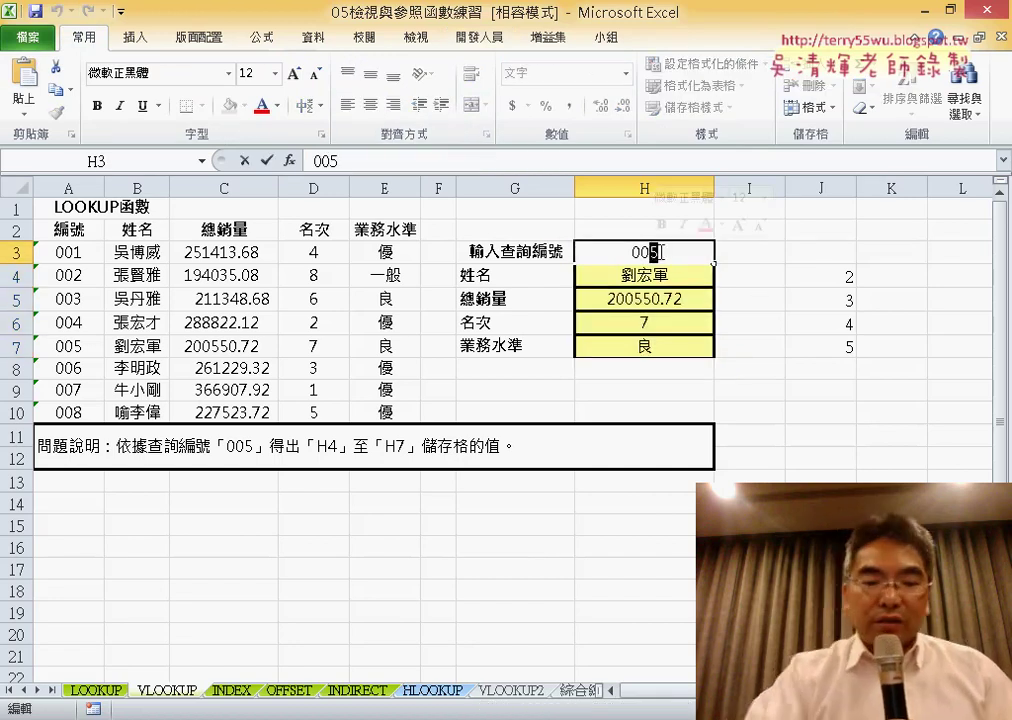
pyautogui.write('4')
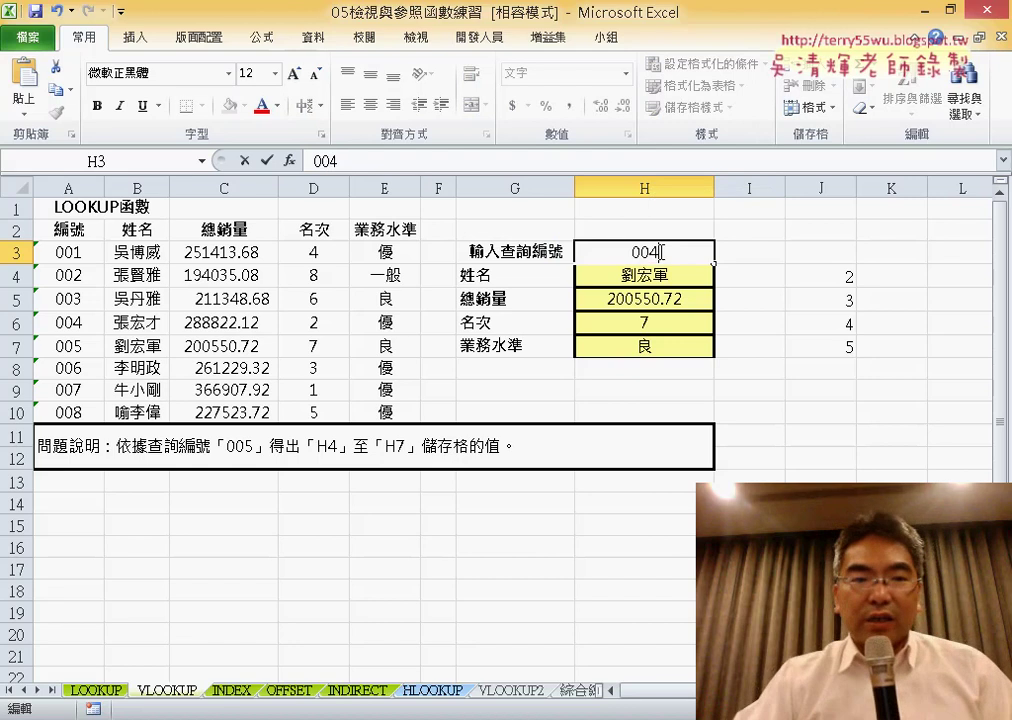
pyautogui.press('Return')
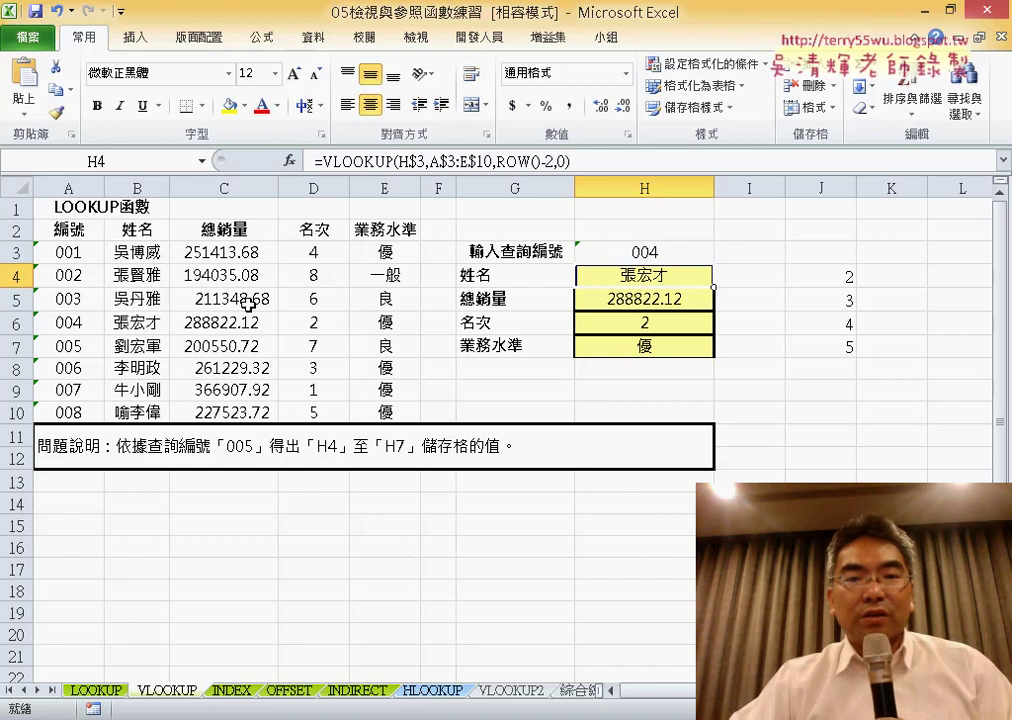
pyautogui.doubleClick(661, 254)
pyautogui.press('BackSpace')
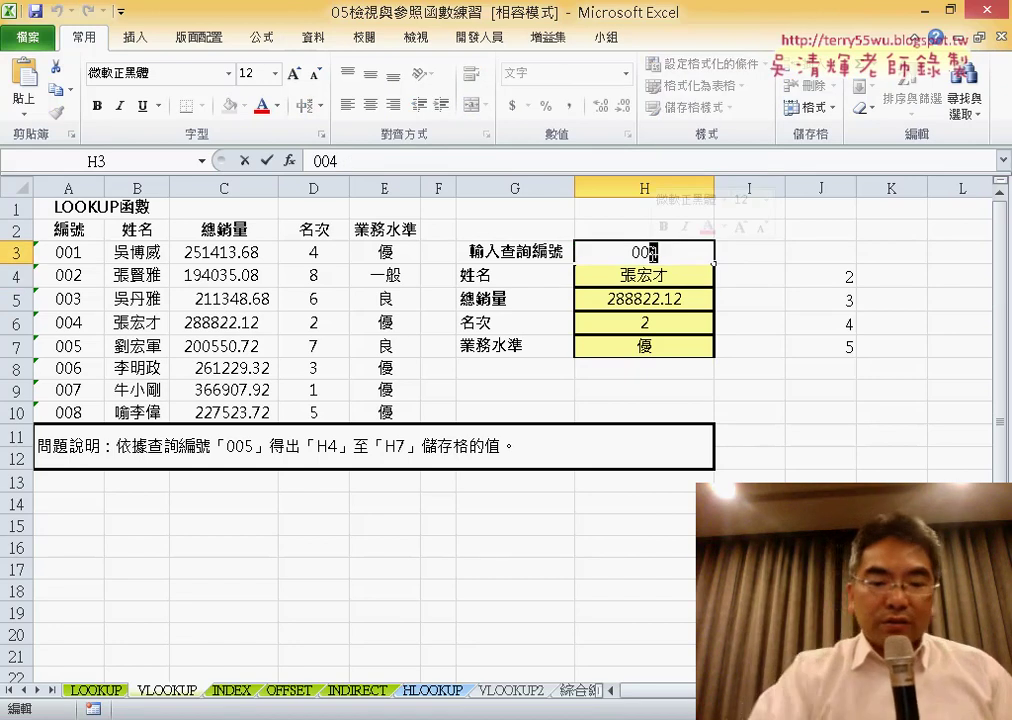
pyautogui.write('3')
pyautogui.press('Return')
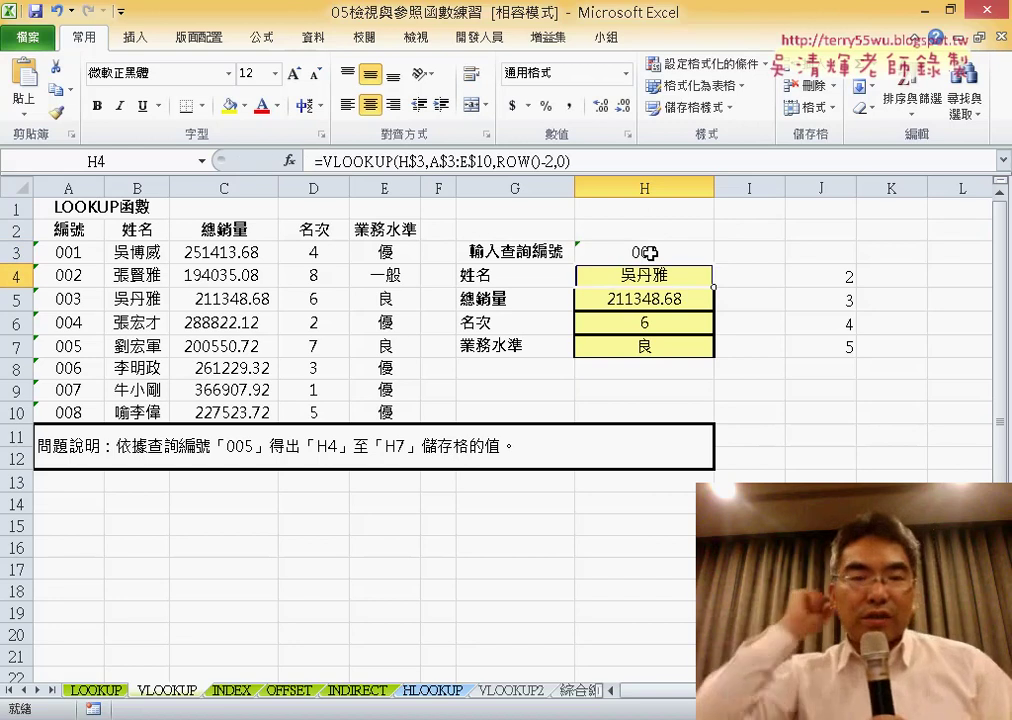
pyautogui.click(650, 253)
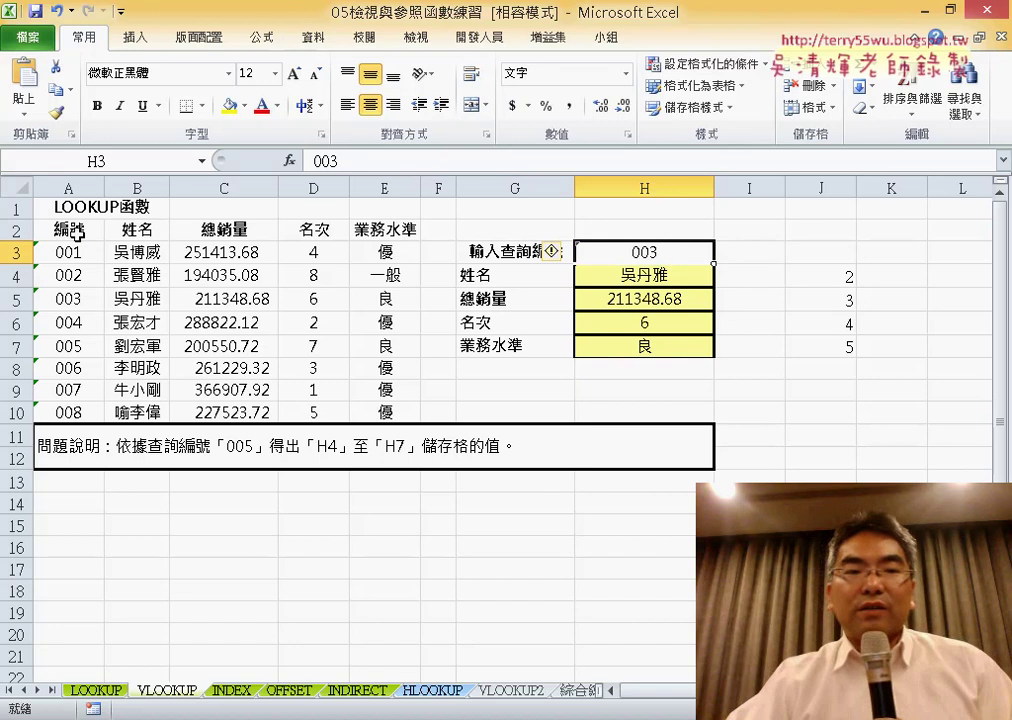
pyautogui.moveTo(77, 234); pyautogui.dragTo(70, 419)
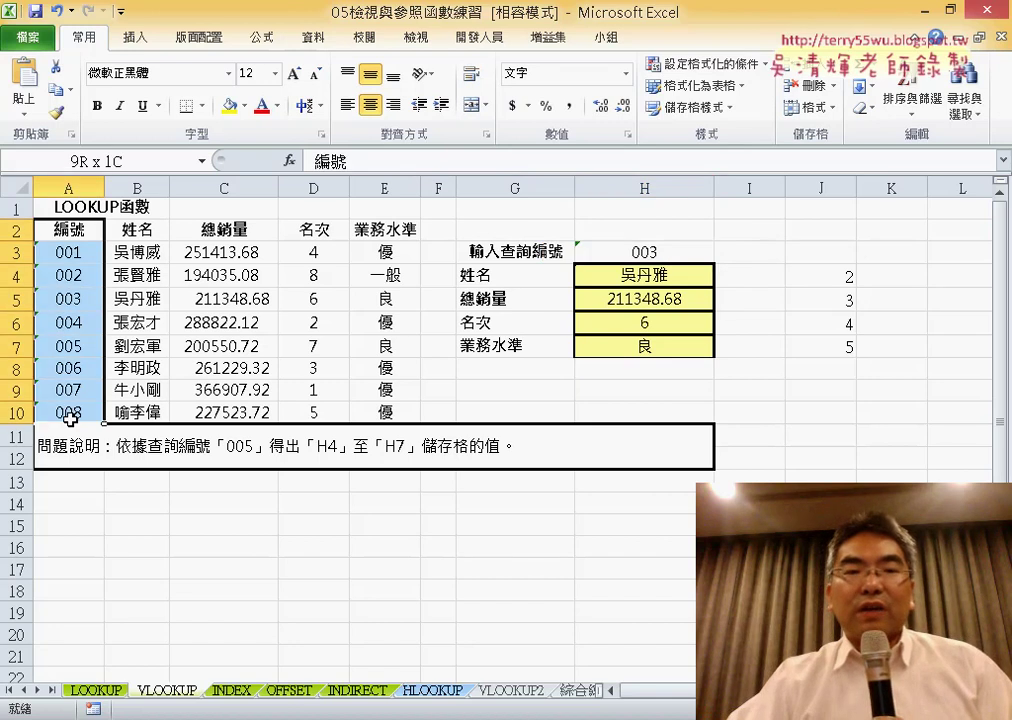
# Step: Use Create from Selection with Top row to name the ID column 編號
pyautogui.click(262, 38)
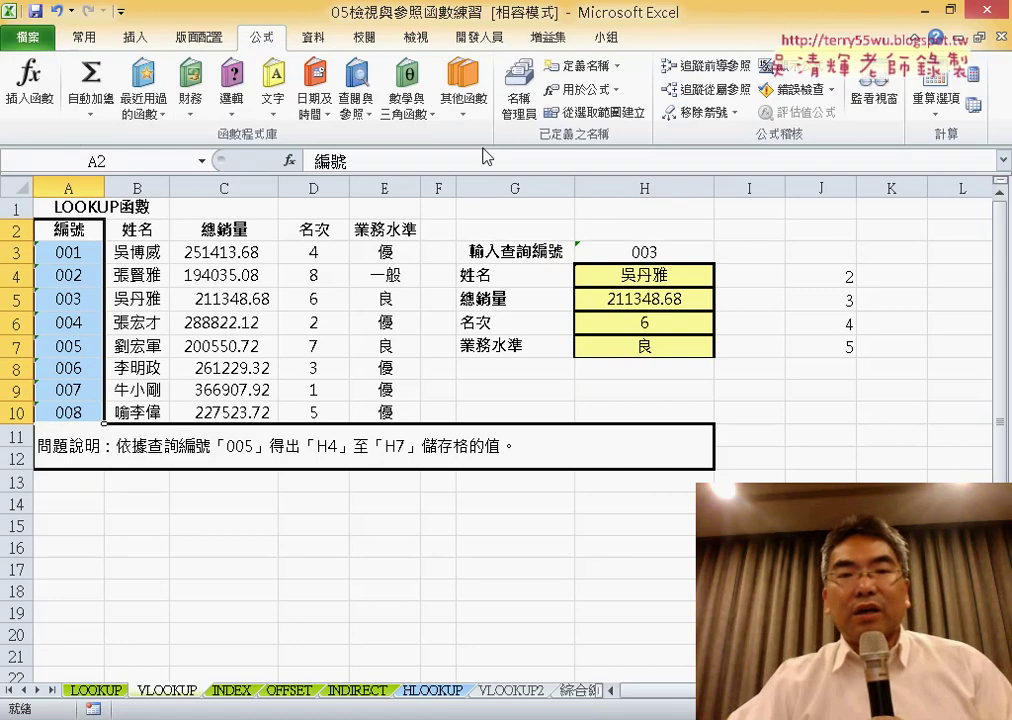
pyautogui.click(602, 116)
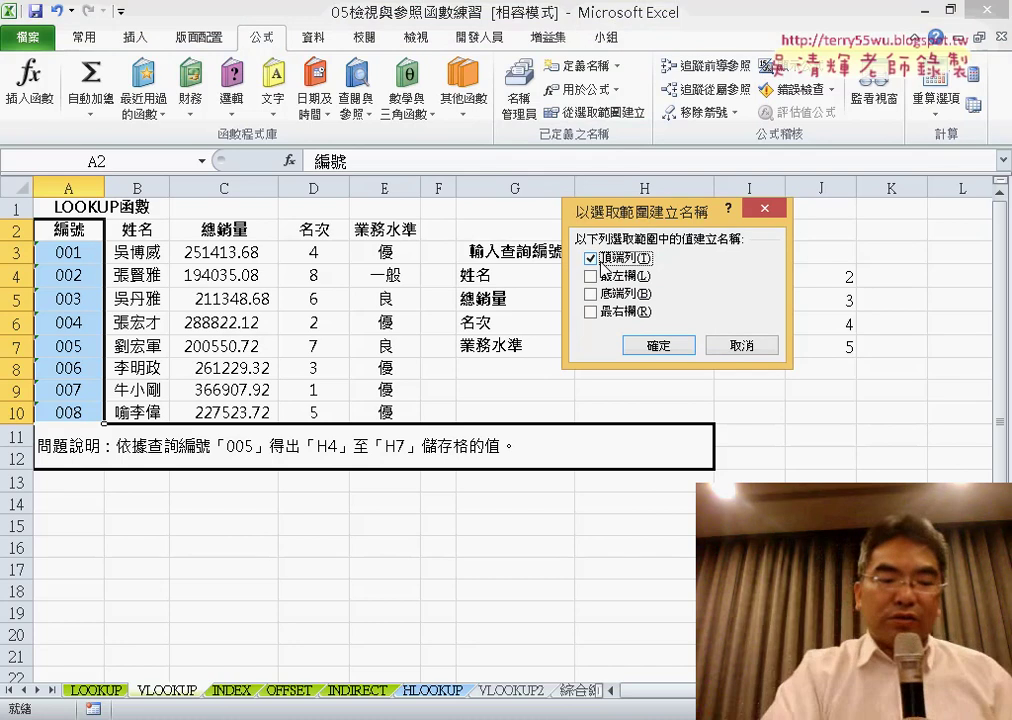
pyautogui.moveTo(236, 58)
pyautogui.mouseDown()
pyautogui.moveTo(252, 27)
pyautogui.moveTo(292, 70)
pyautogui.mouseUp()
pyautogui.moveTo(640, 100); pyautogui.dragTo(545, 98)
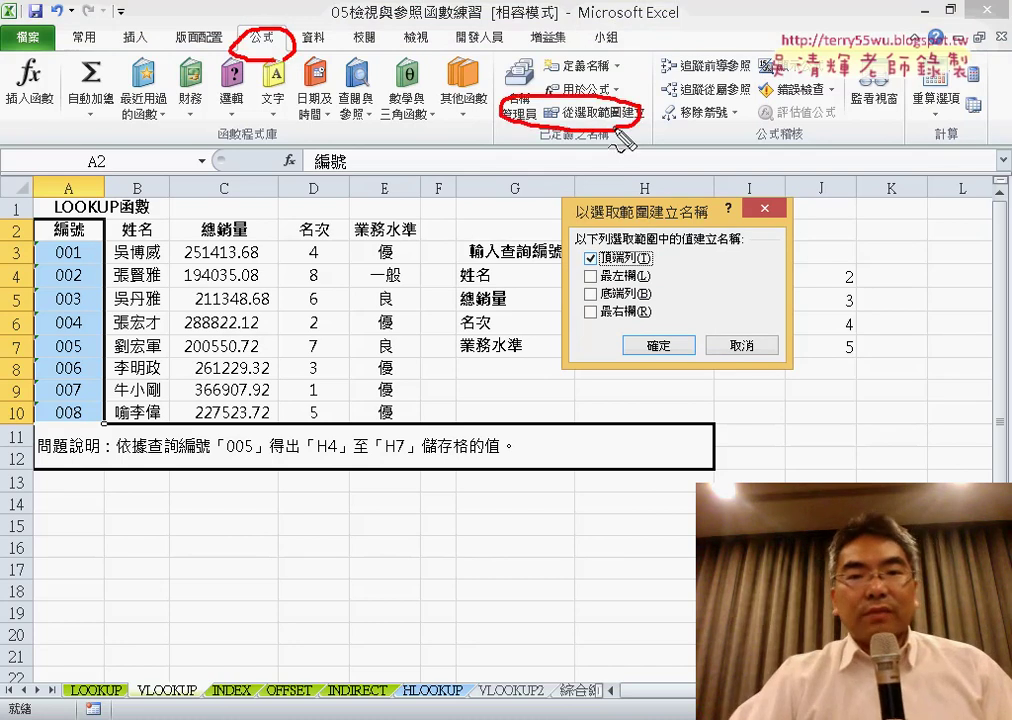
pyautogui.moveTo(650, 252); pyautogui.dragTo(584, 266)
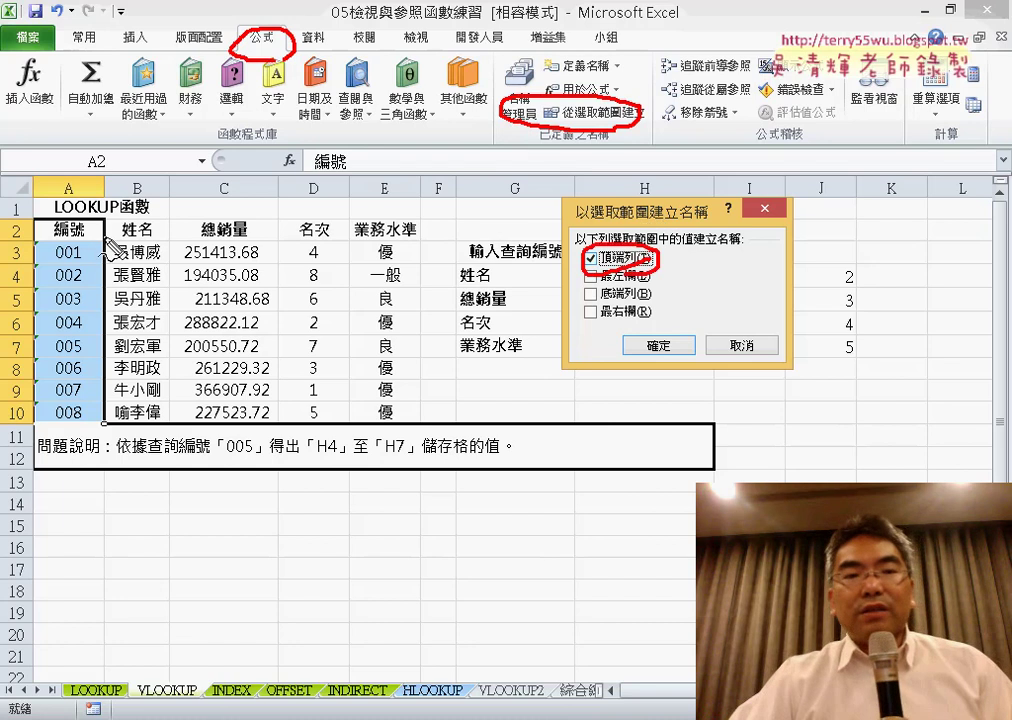
pyautogui.moveTo(36, 238)
pyautogui.mouseDown()
pyautogui.moveTo(92, 228)
pyautogui.moveTo(505, 272)
pyautogui.mouseUp()
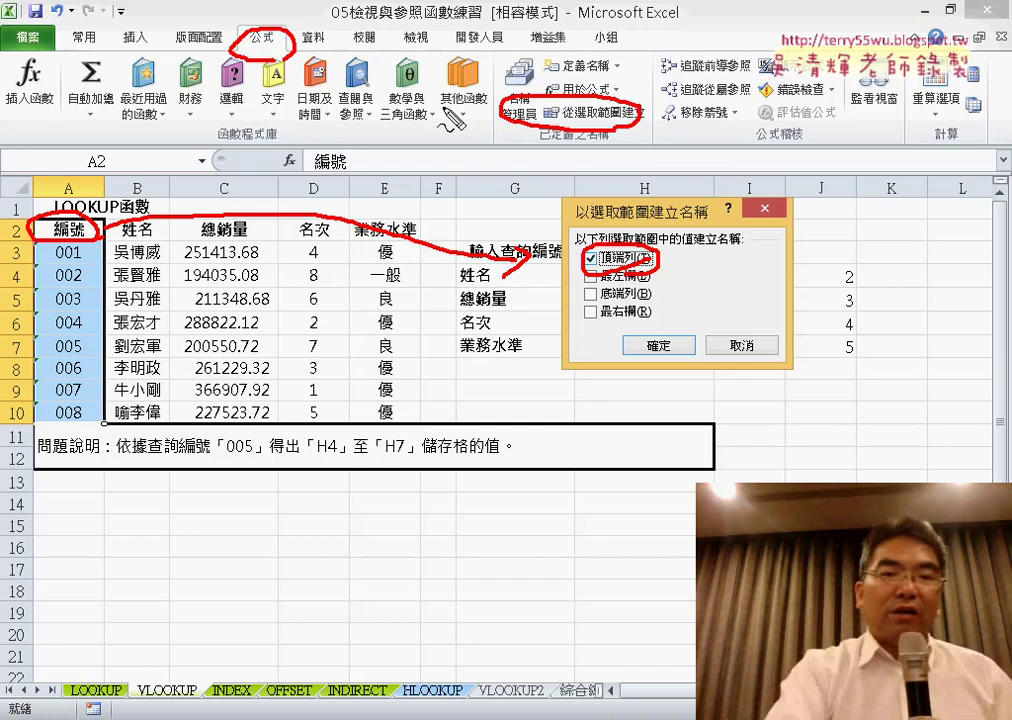
pyautogui.press('Escape')
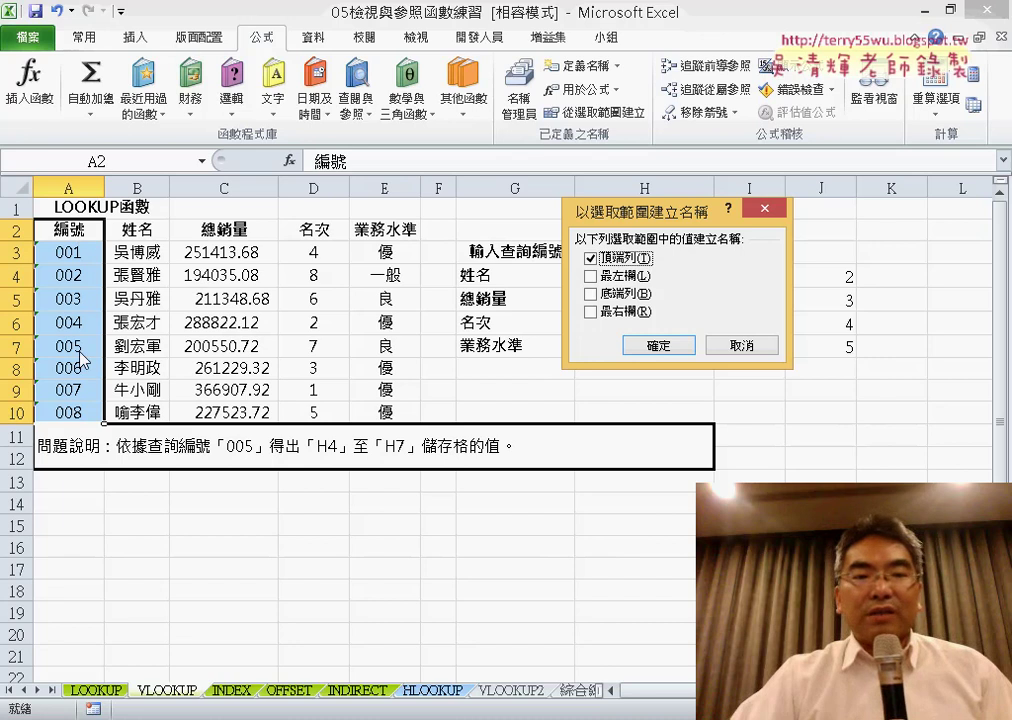
pyautogui.click(672, 345)
# Step: Give H3 a List data validation sourced from =編號 and open its ID dropdown
pyautogui.click(668, 255)
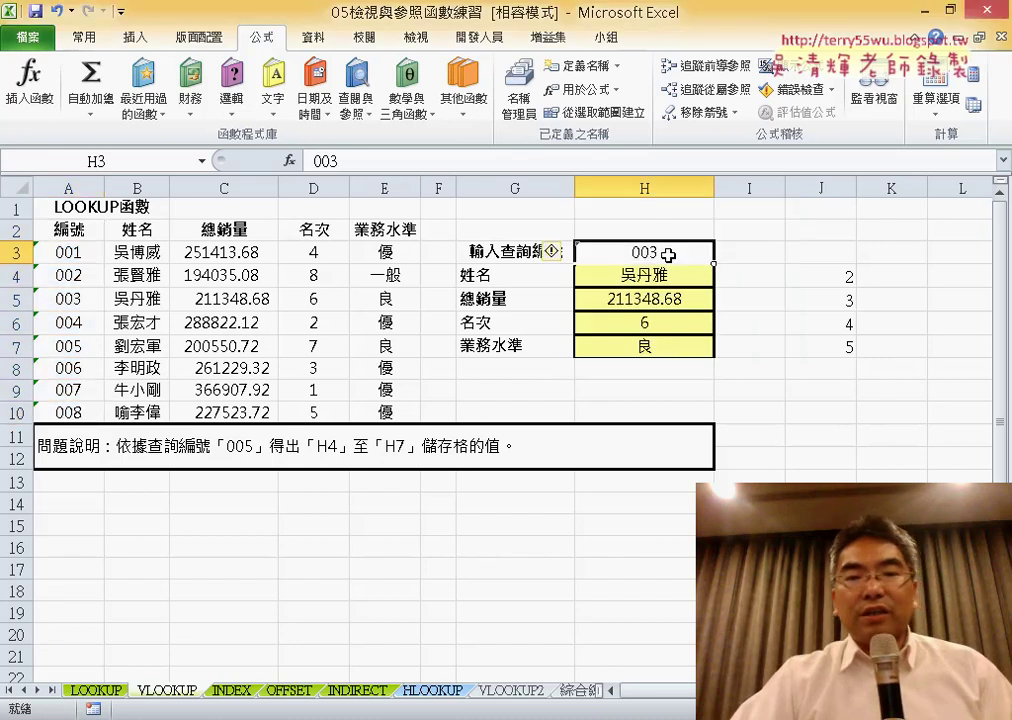
pyautogui.click(314, 40)
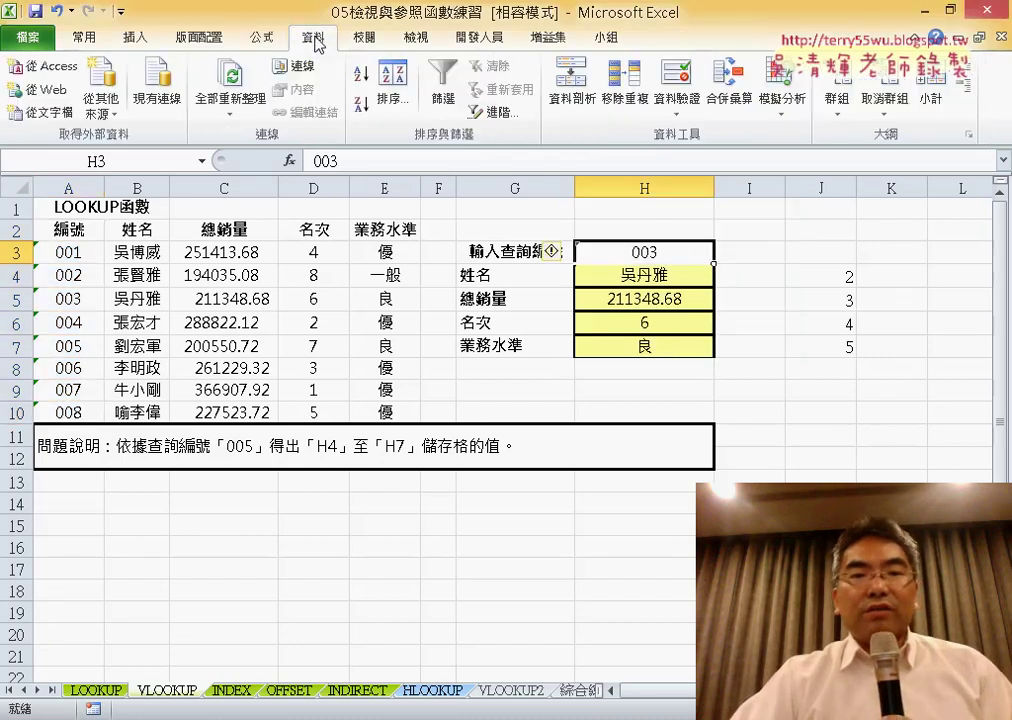
pyautogui.click(676, 75)
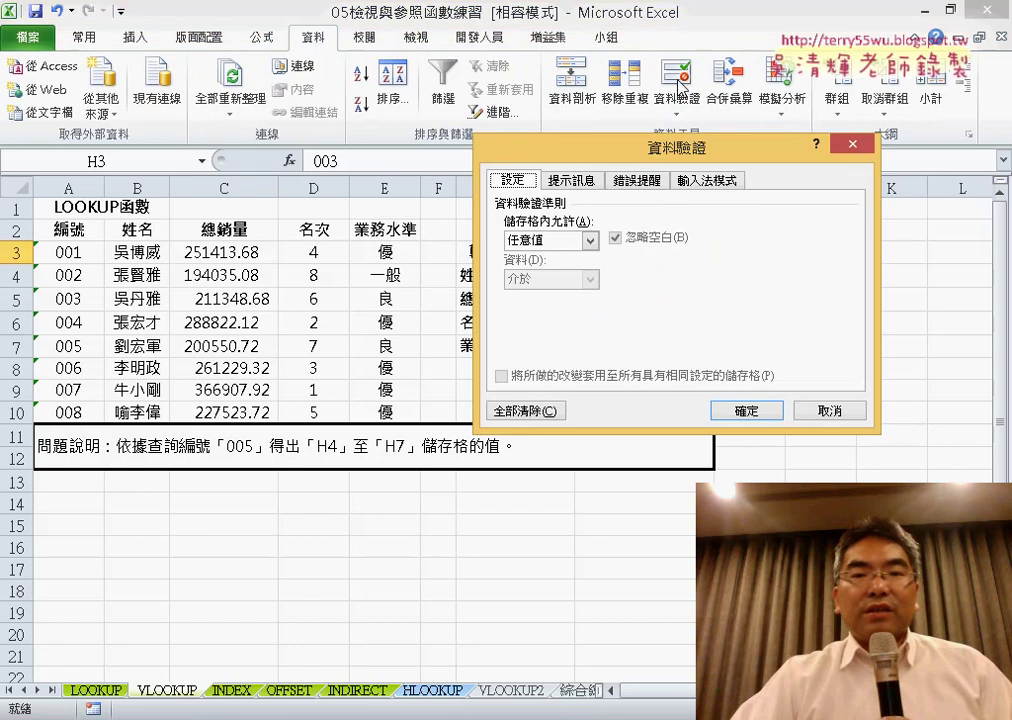
pyautogui.click(557, 241)
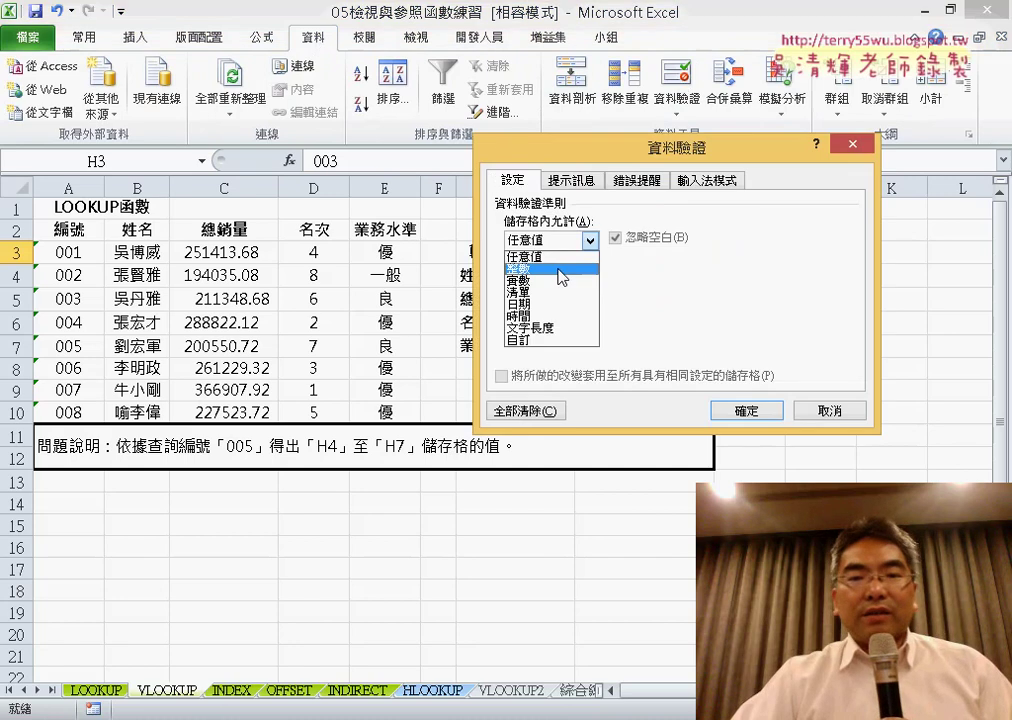
pyautogui.click(555, 293)
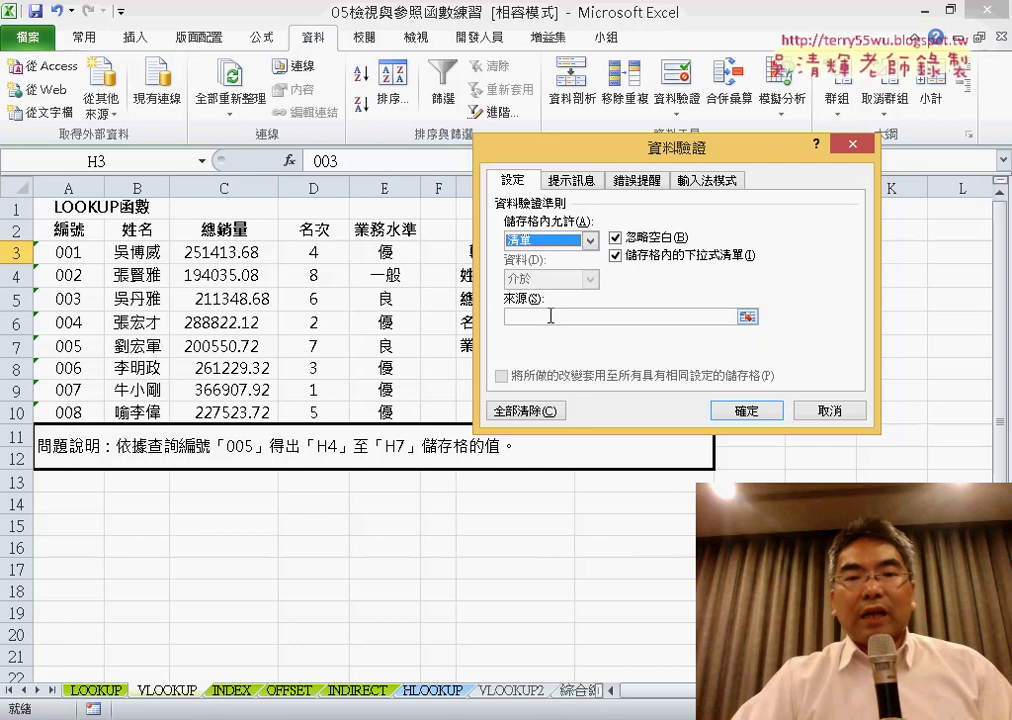
pyautogui.click(550, 316)
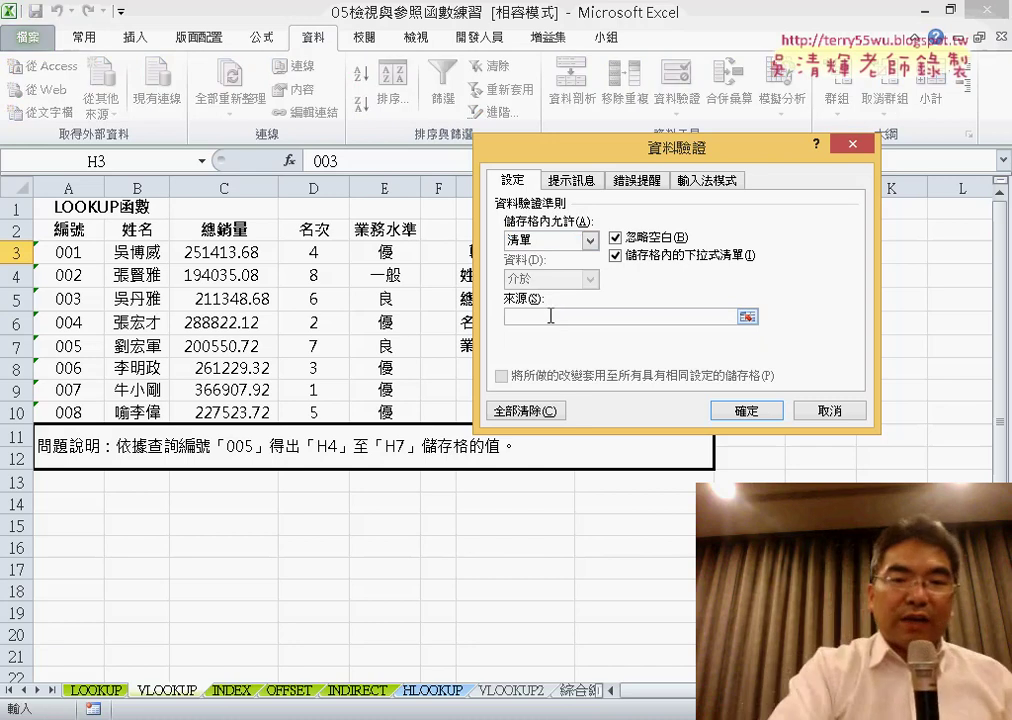
pyautogui.press('F3')
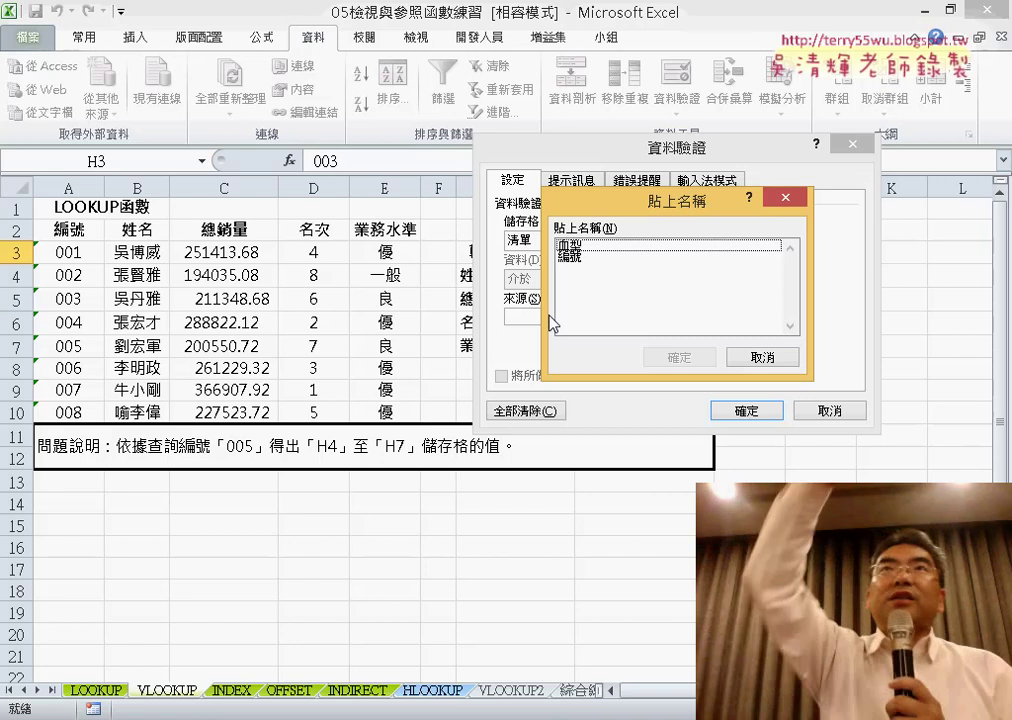
pyautogui.click(576, 257)
pyautogui.click(679, 357)
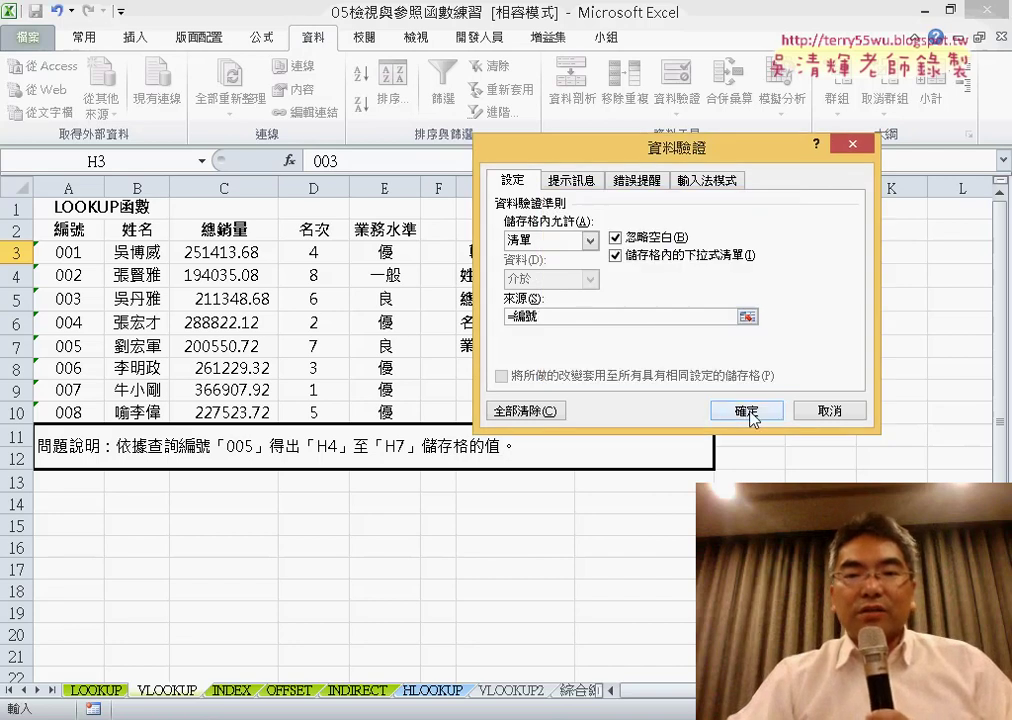
pyautogui.click(747, 411)
pyautogui.click(723, 254)
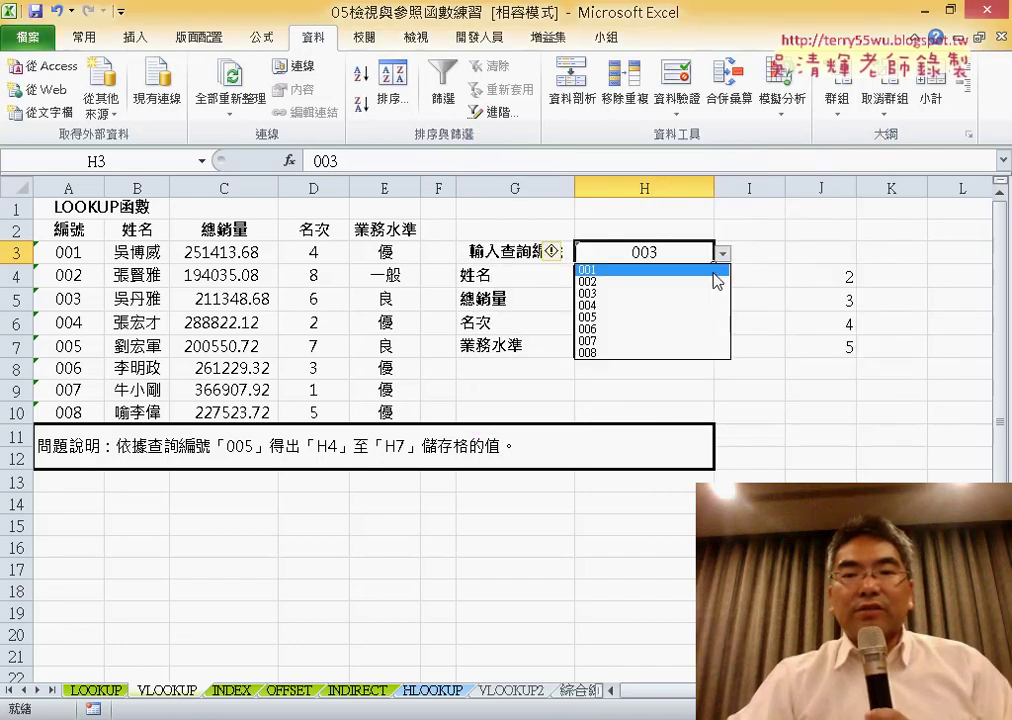
# Step: Pick IDs 001, 006, 008 and finally 007 from the H3 dropdown
pyautogui.click(718, 267)
pyautogui.click(723, 254)
pyautogui.click(707, 330)
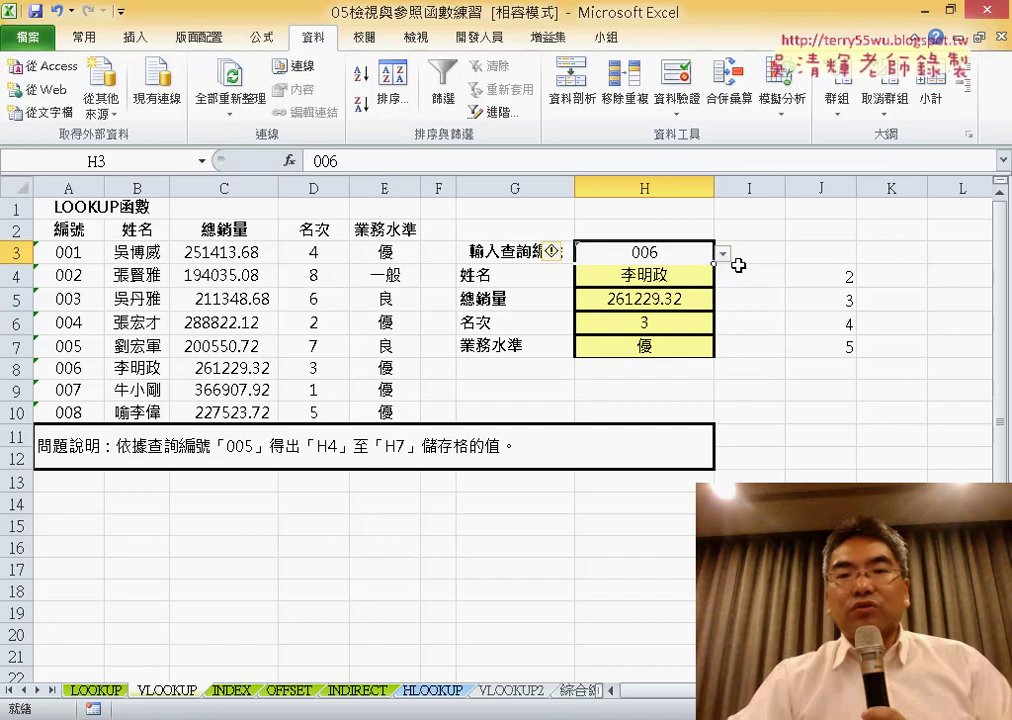
pyautogui.click(723, 254)
pyautogui.click(705, 353)
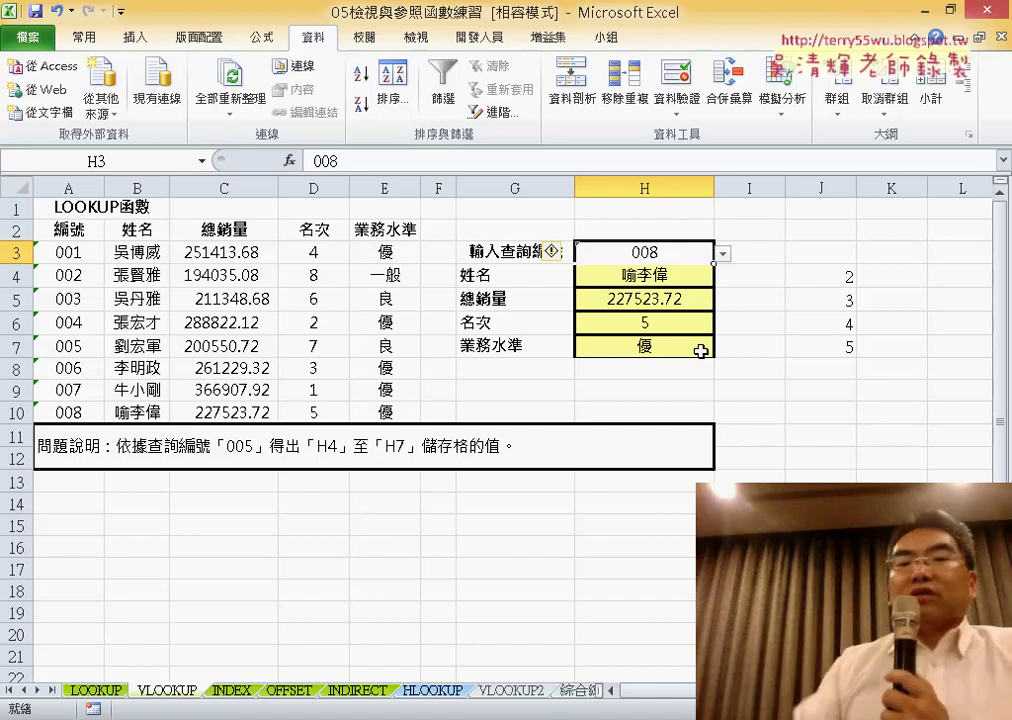
pyautogui.click(722, 254)
pyautogui.click(712, 343)
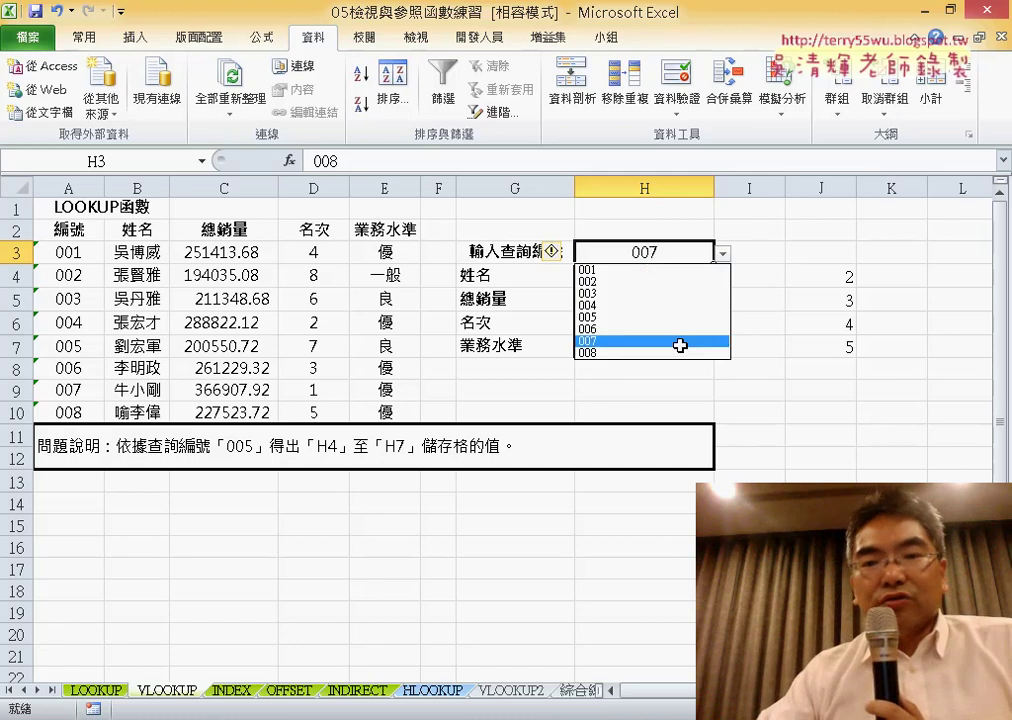
# Step: Enter 009 in H3 and cancel the validation error so it stays 007
pyautogui.doubleClick(663, 251)
pyautogui.press('BackSpace')
pyautogui.write('9')
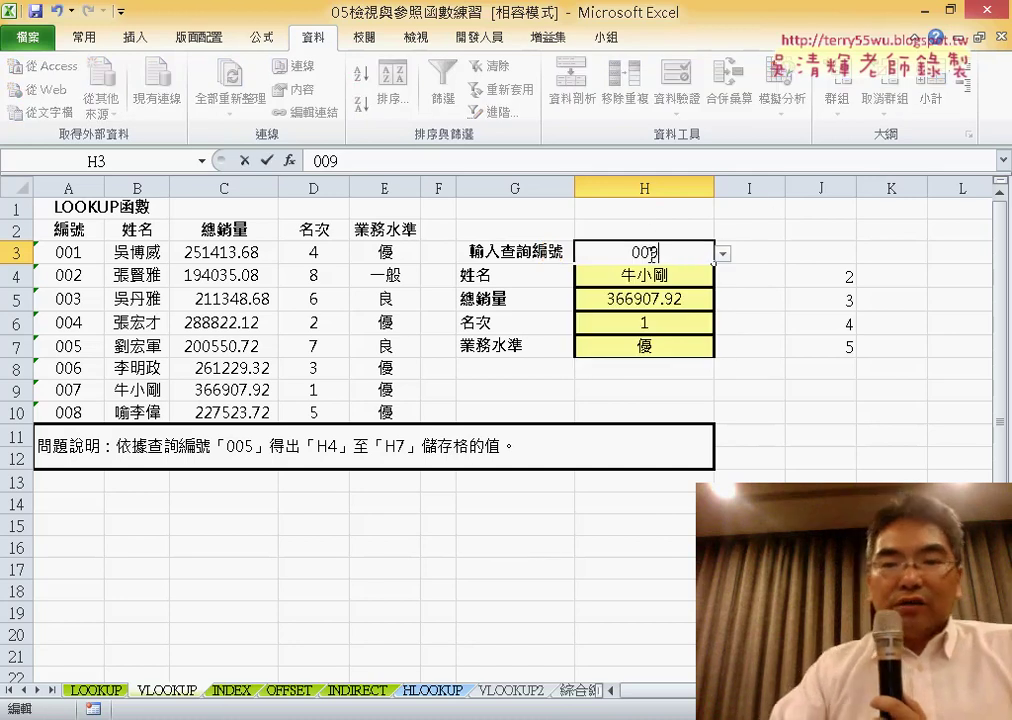
pyautogui.press('Return')
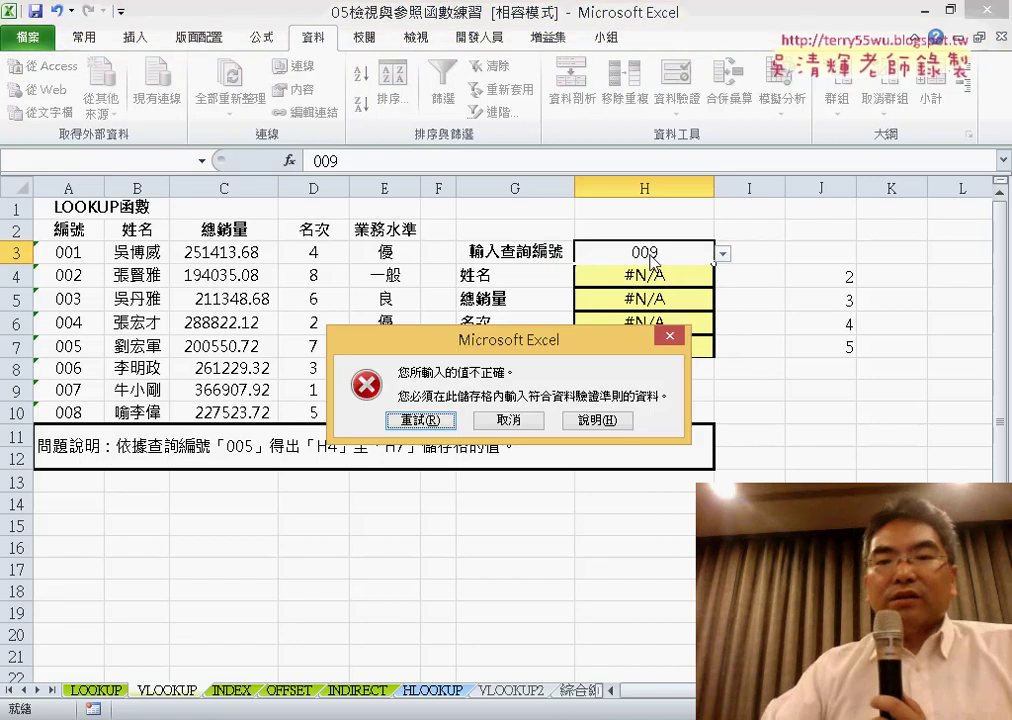
pyautogui.click(666, 340)
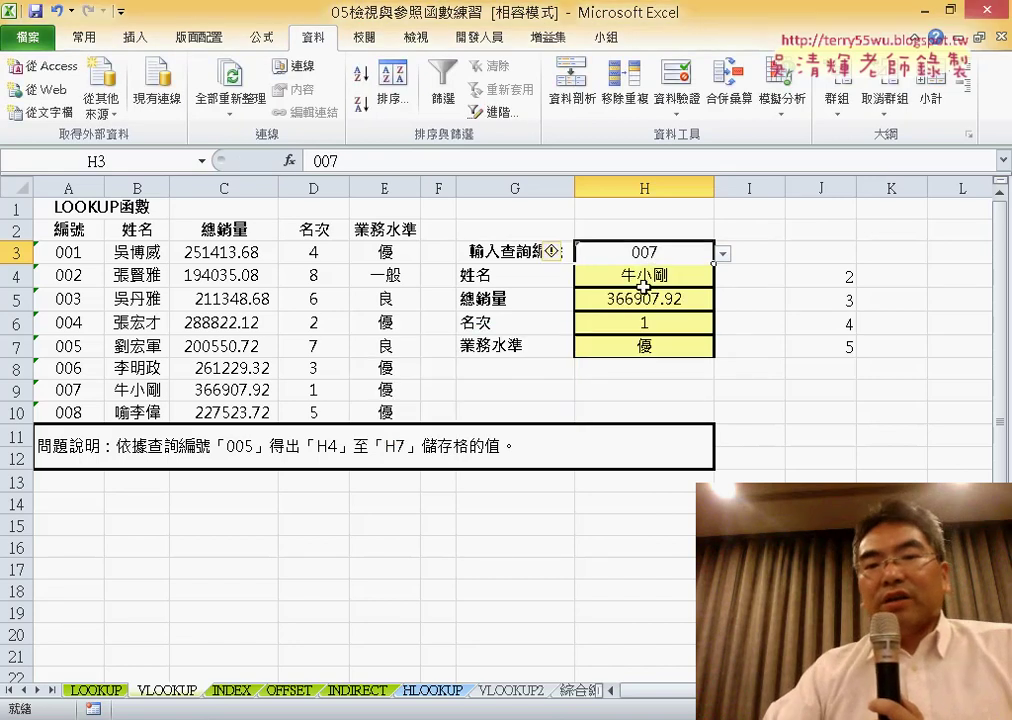
# Step: Correct H4's column index to ROW()-2 in the formula bar and select H4:H7
pyautogui.click(647, 274)
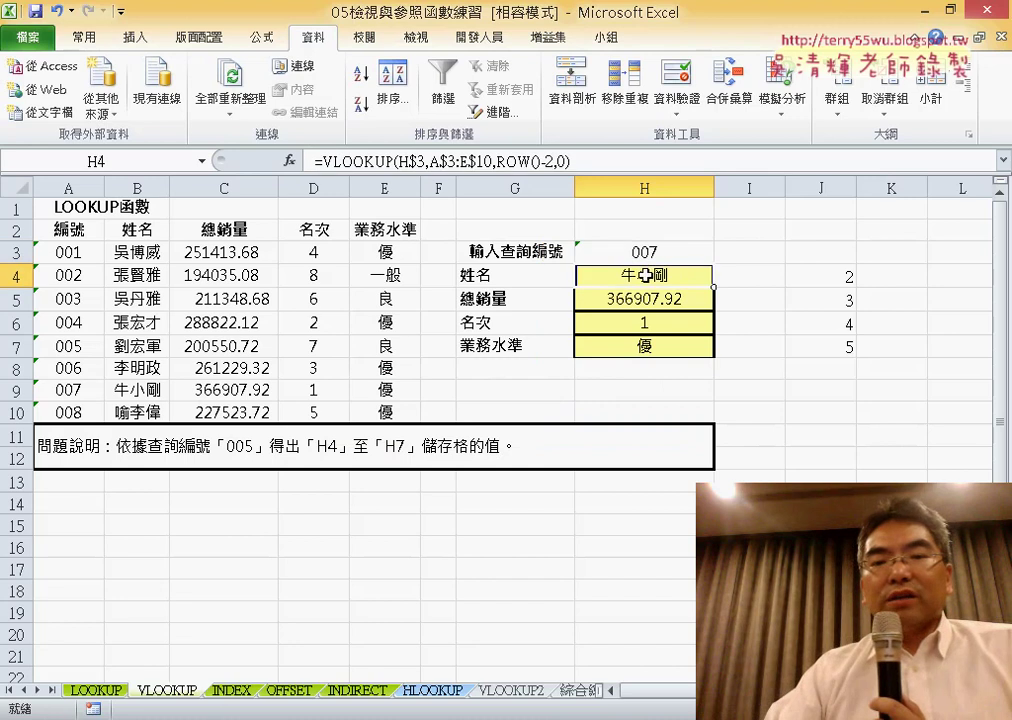
pyautogui.click(551, 161)
pyautogui.press('BackSpace')
pyautogui.write('2')
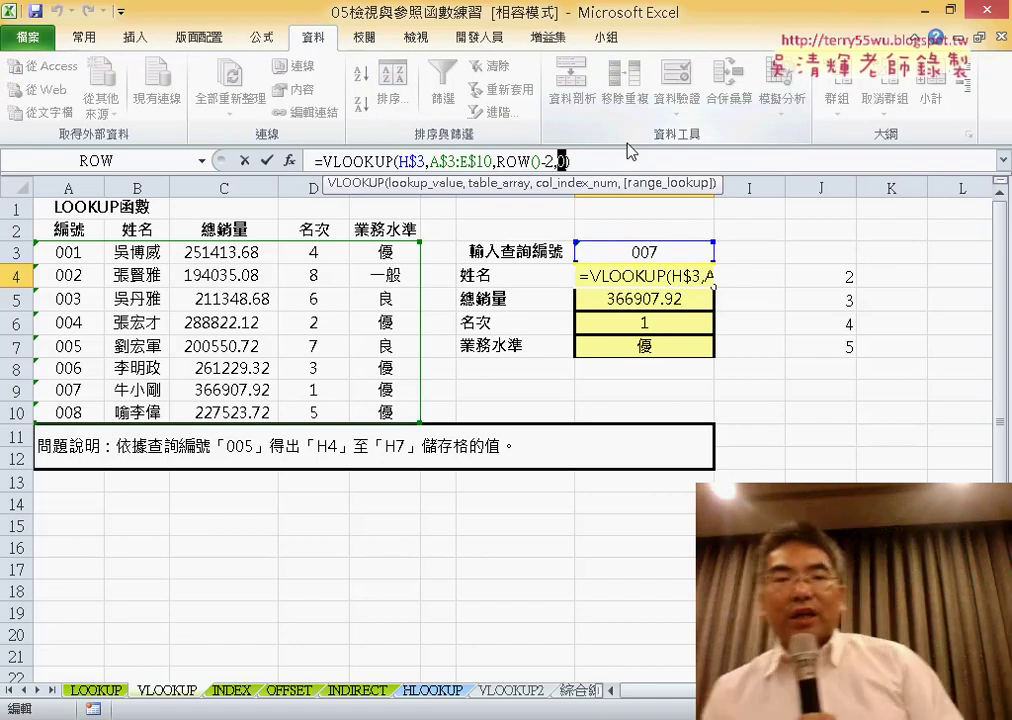
pyautogui.hotkey('ctrl', 'Return')
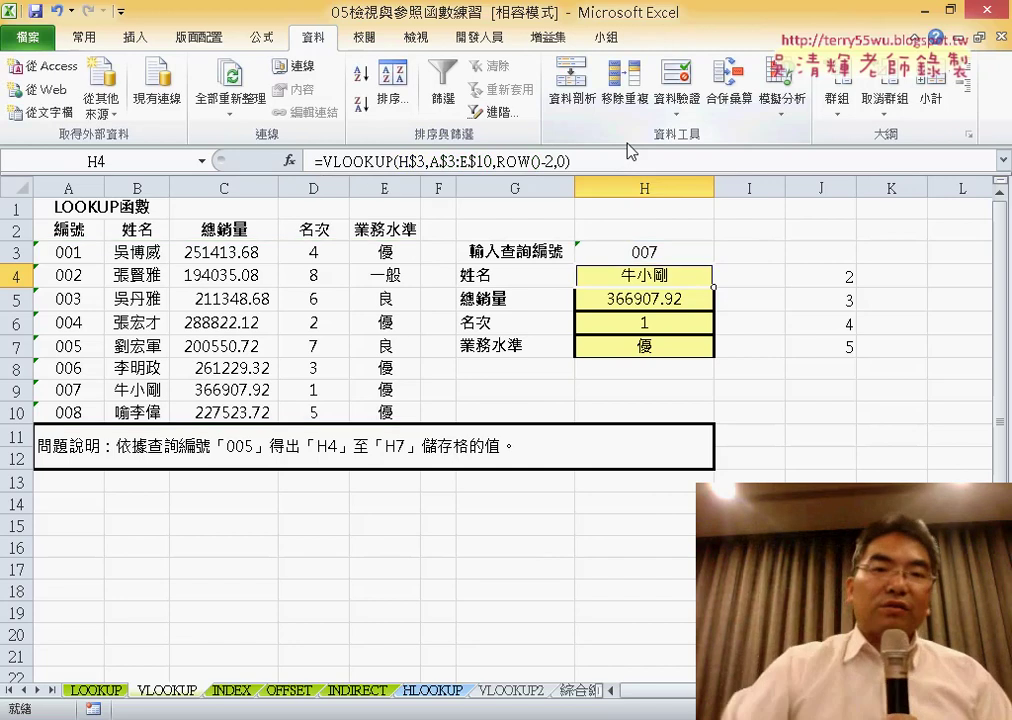
pyautogui.click(815, 300)
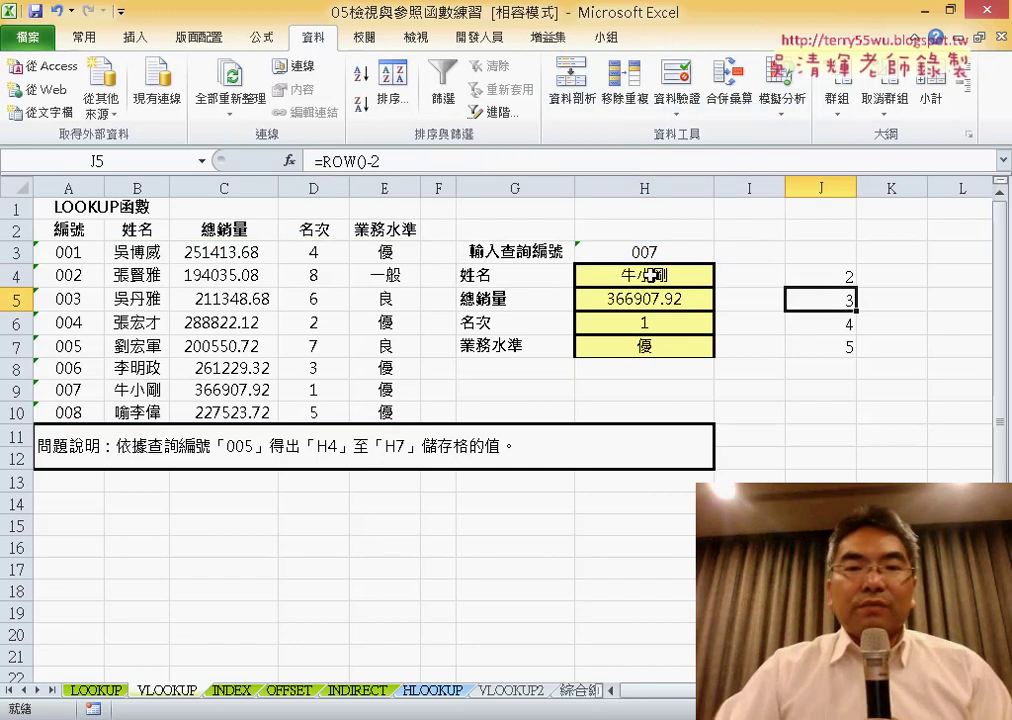
pyautogui.moveTo(651, 275); pyautogui.dragTo(648, 342)
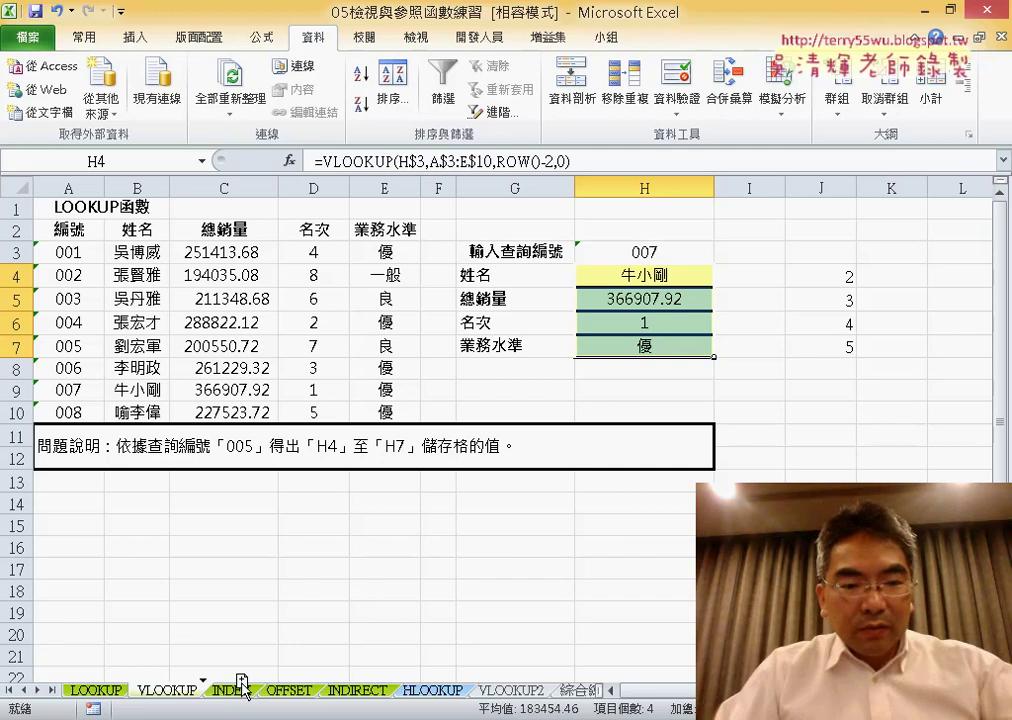
# Step: Copy the VLOOKUP sheet and name the copy VBA
pyautogui.moveTo(242, 688); pyautogui.dragTo(248, 690)
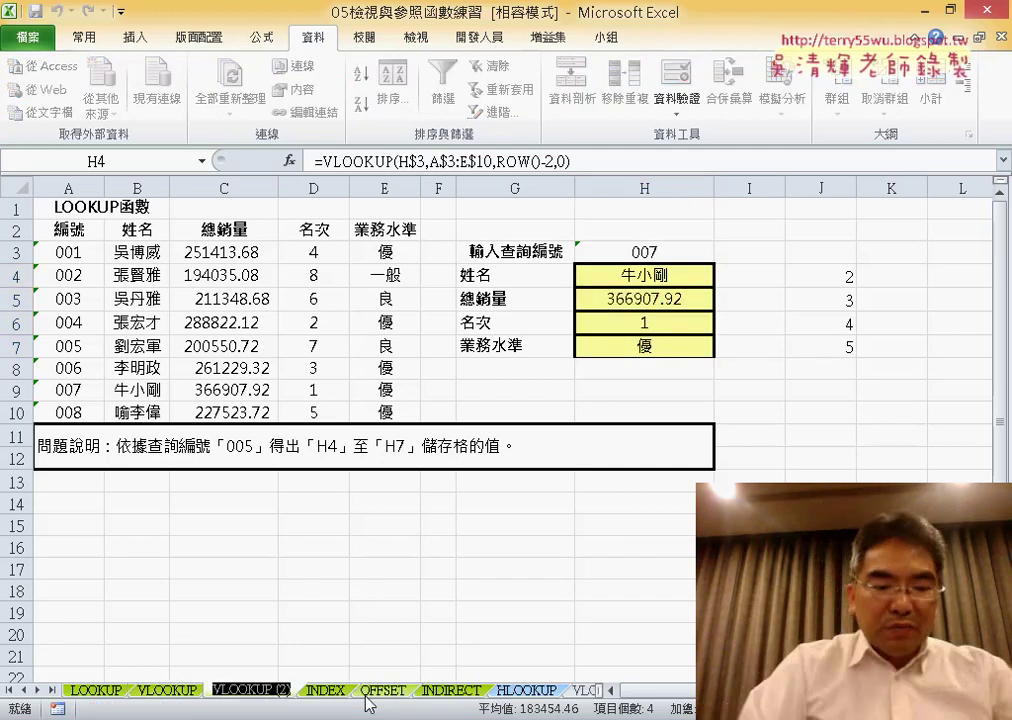
pyautogui.write('VBA')
pyautogui.press('Return')
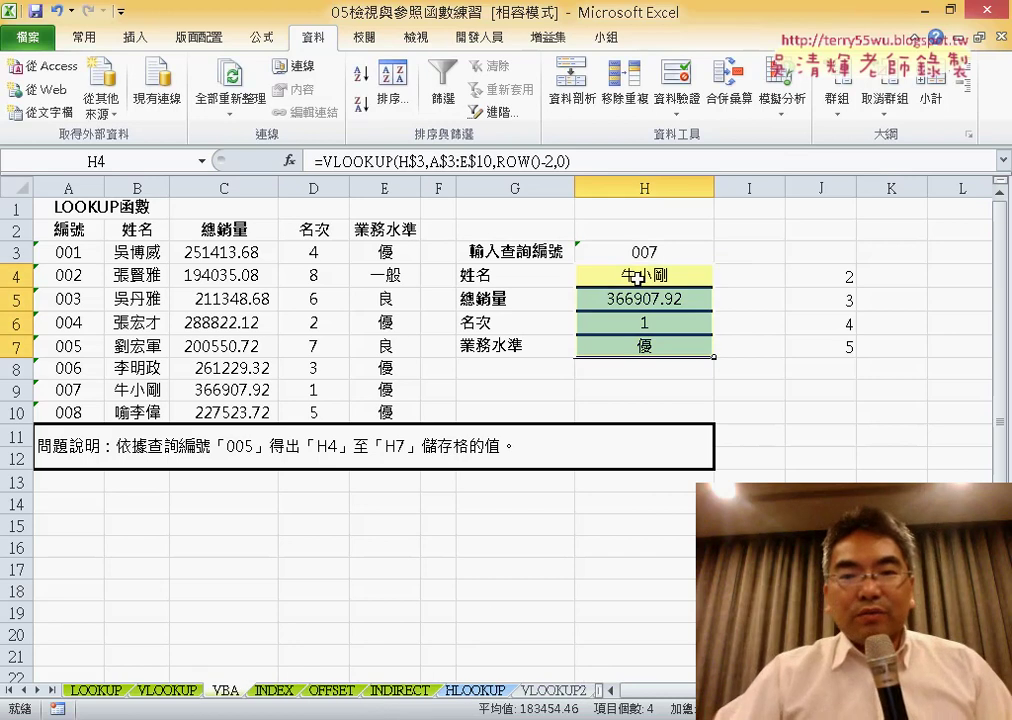
# Step: Clear the lookup formulas in H4:H7 and the helper numbers in J4:J7
pyautogui.moveTo(637, 278); pyautogui.dragTo(645, 345)
pyautogui.press('Delete')
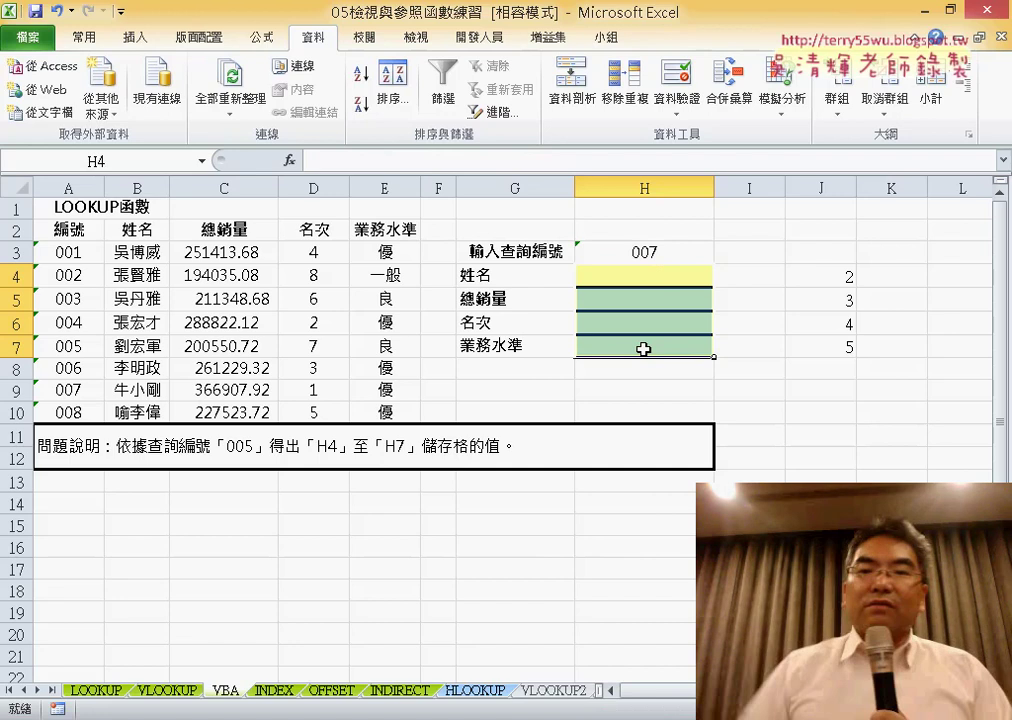
pyautogui.moveTo(830, 276); pyautogui.dragTo(843, 352)
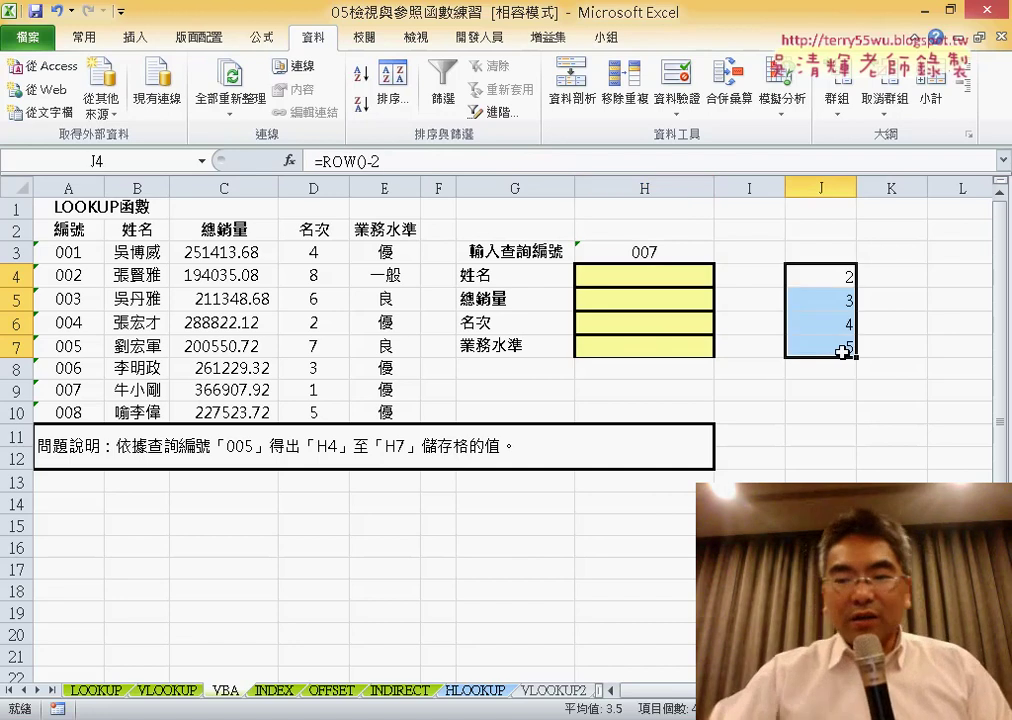
pyautogui.press('Delete')
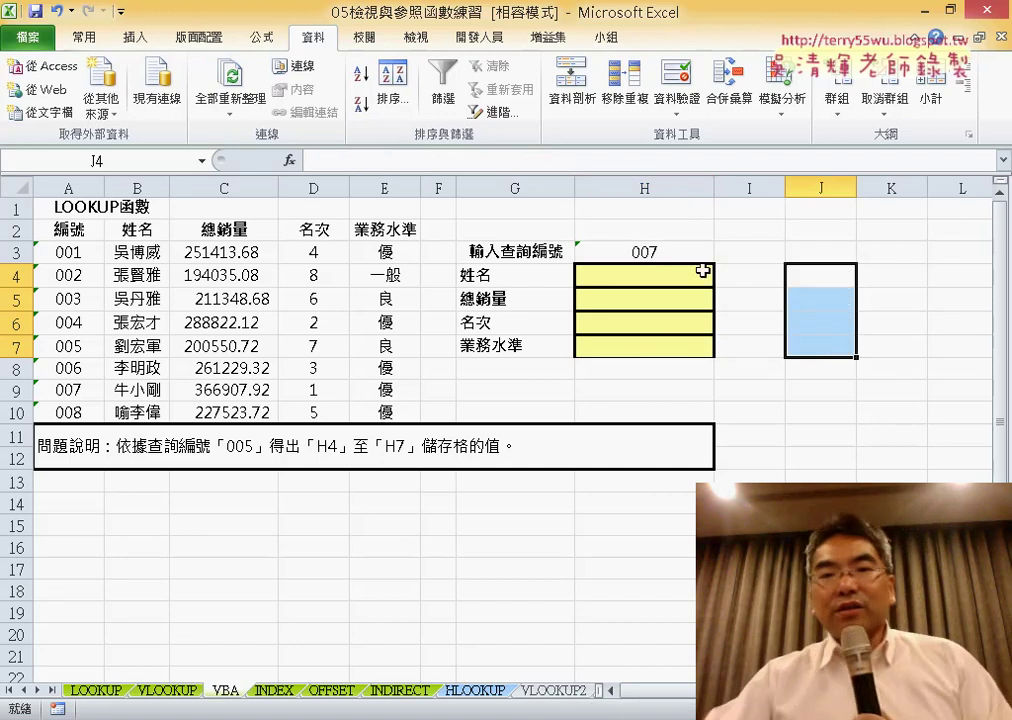
pyautogui.moveTo(703, 271); pyautogui.dragTo(690, 336)
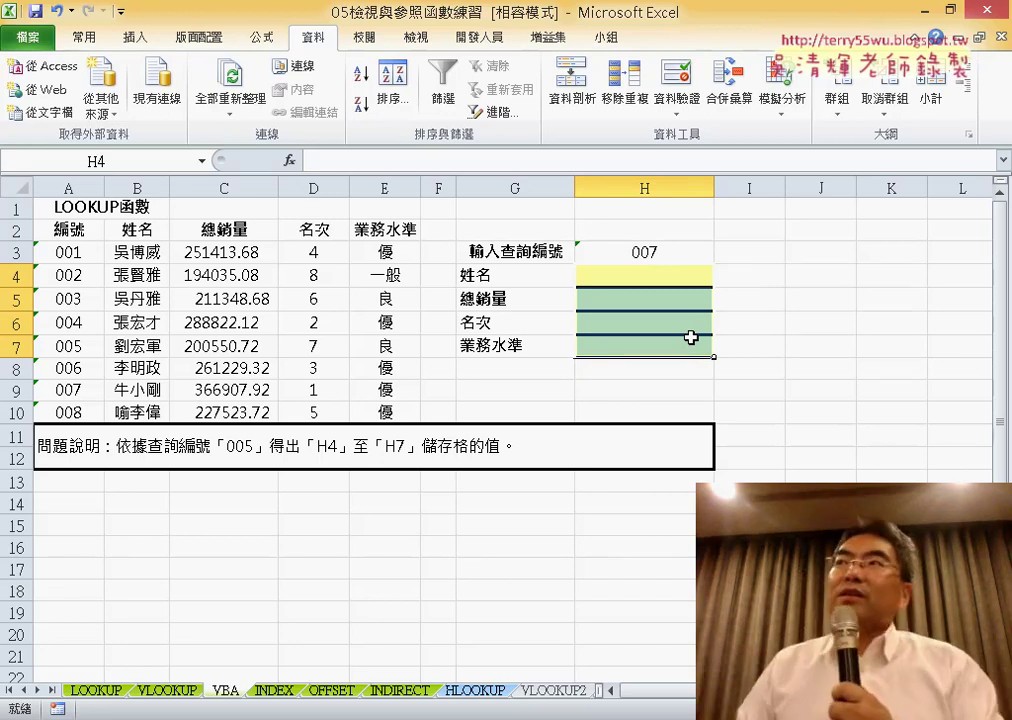
pyautogui.click(820, 286)
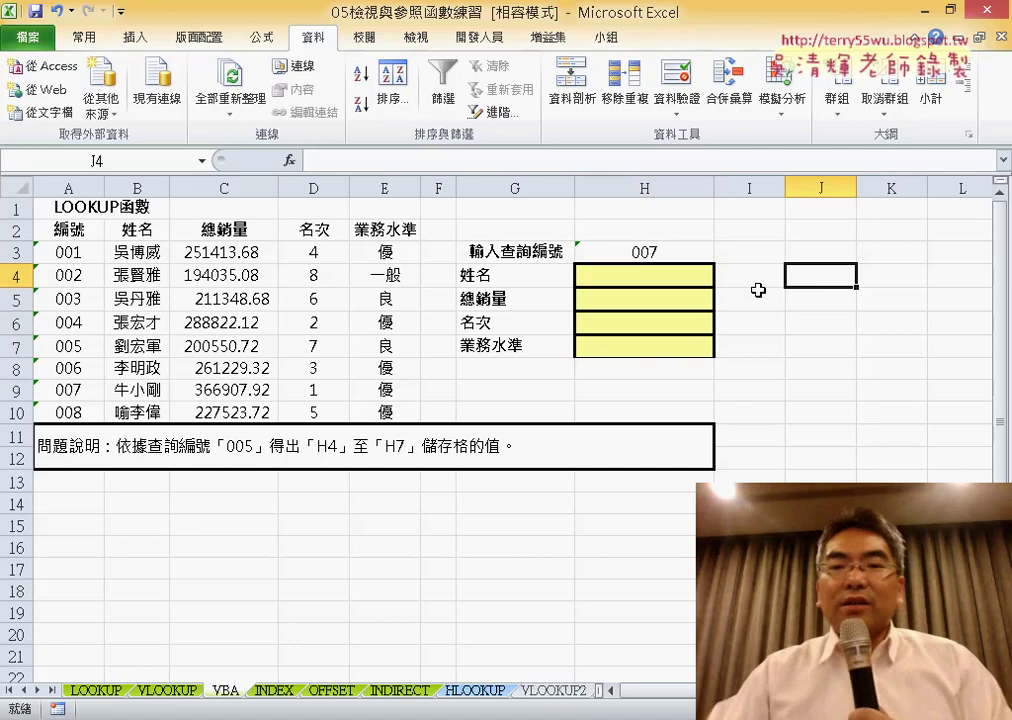
pyautogui.click(661, 259)
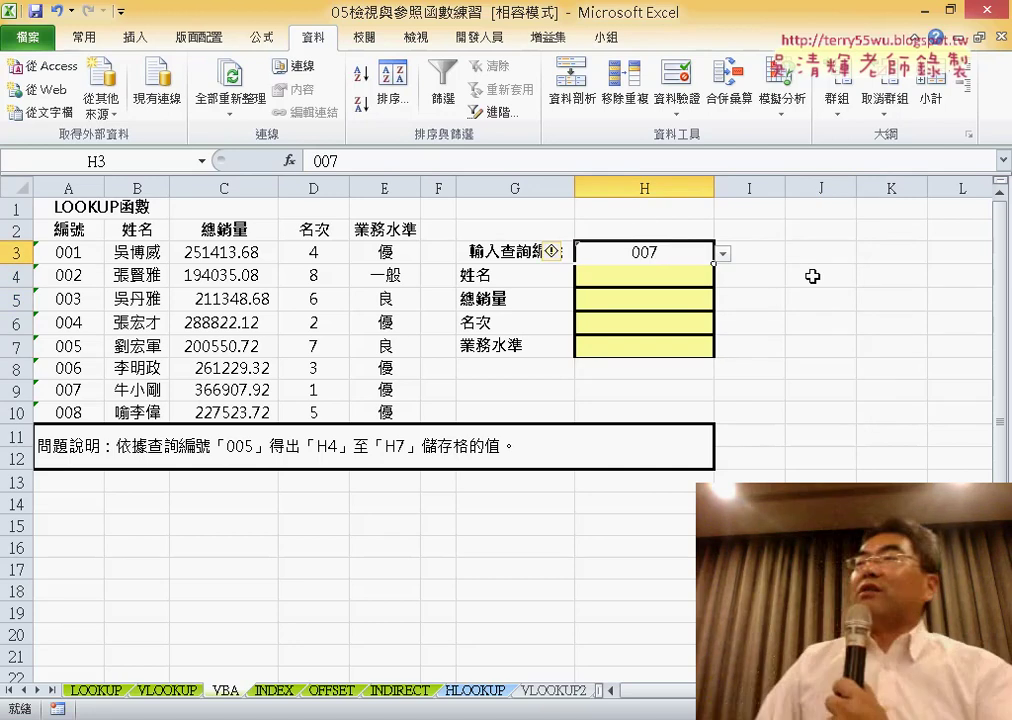
pyautogui.click(56, 246)
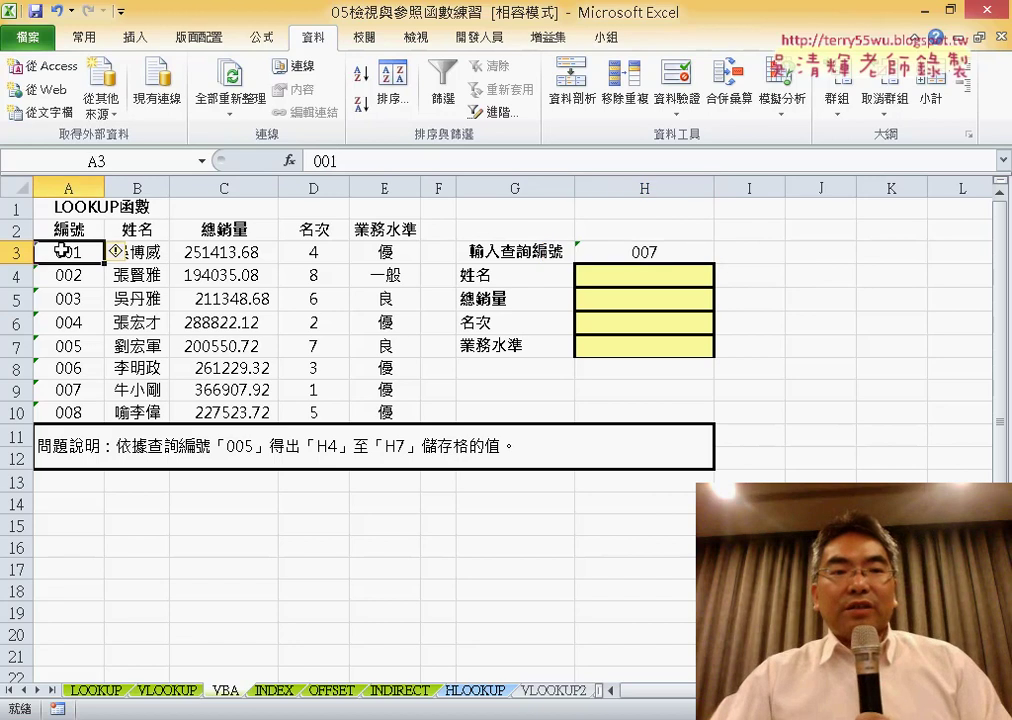
pyautogui.moveTo(62, 250); pyautogui.dragTo(73, 410)
pyautogui.click(79, 353)
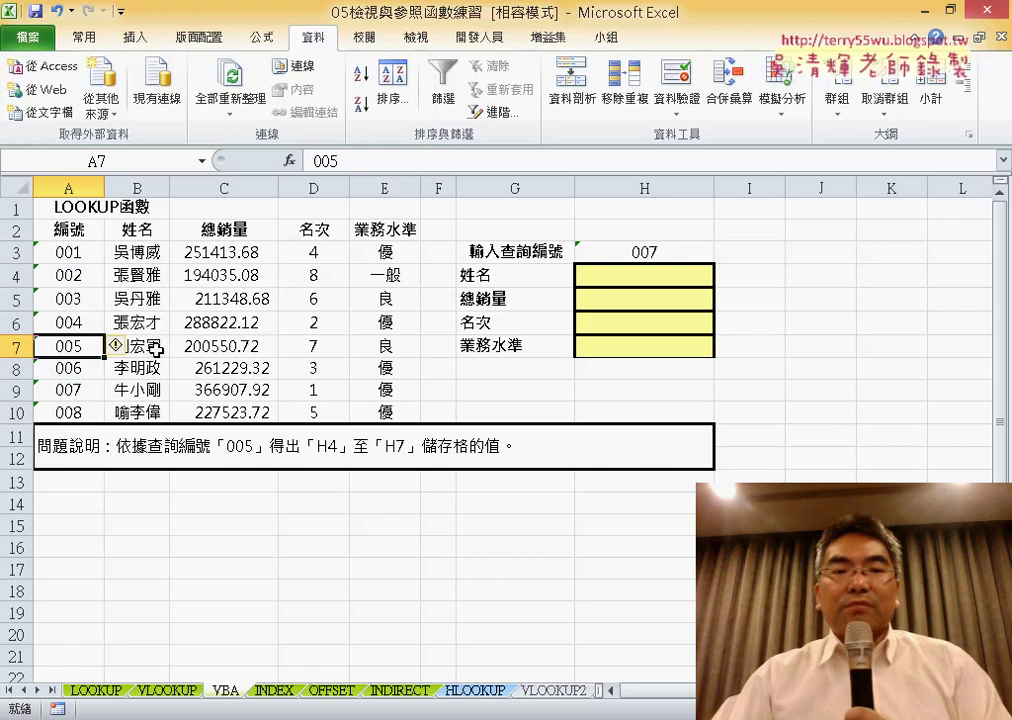
pyautogui.click(155, 348)
pyautogui.click(225, 346)
pyautogui.click(313, 348)
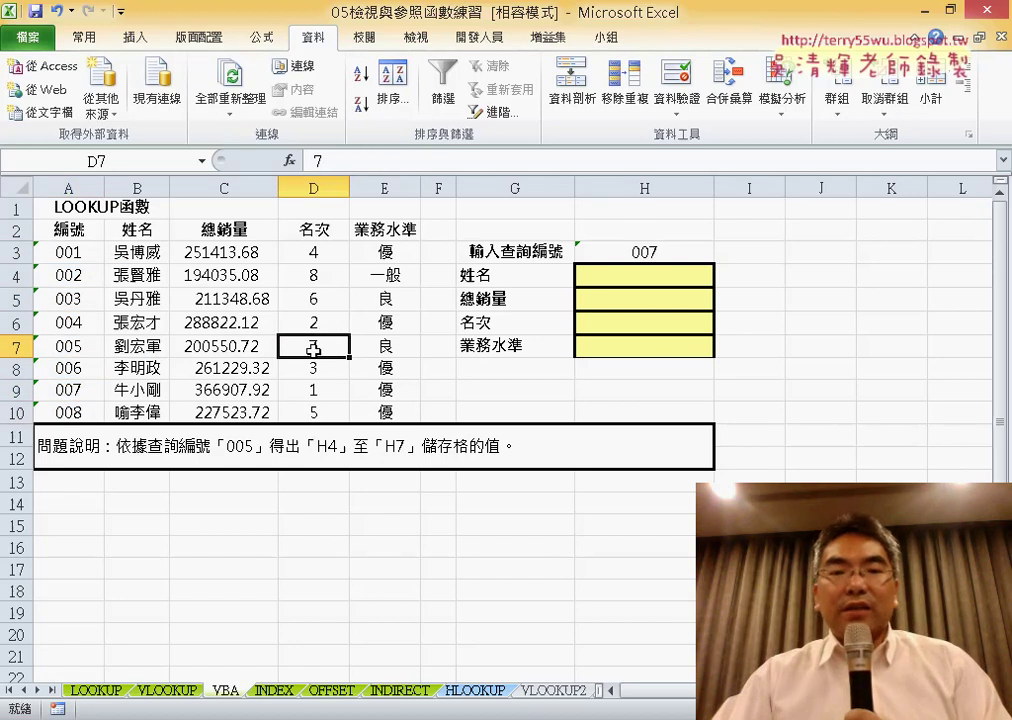
pyautogui.click(400, 351)
pyautogui.click(662, 275)
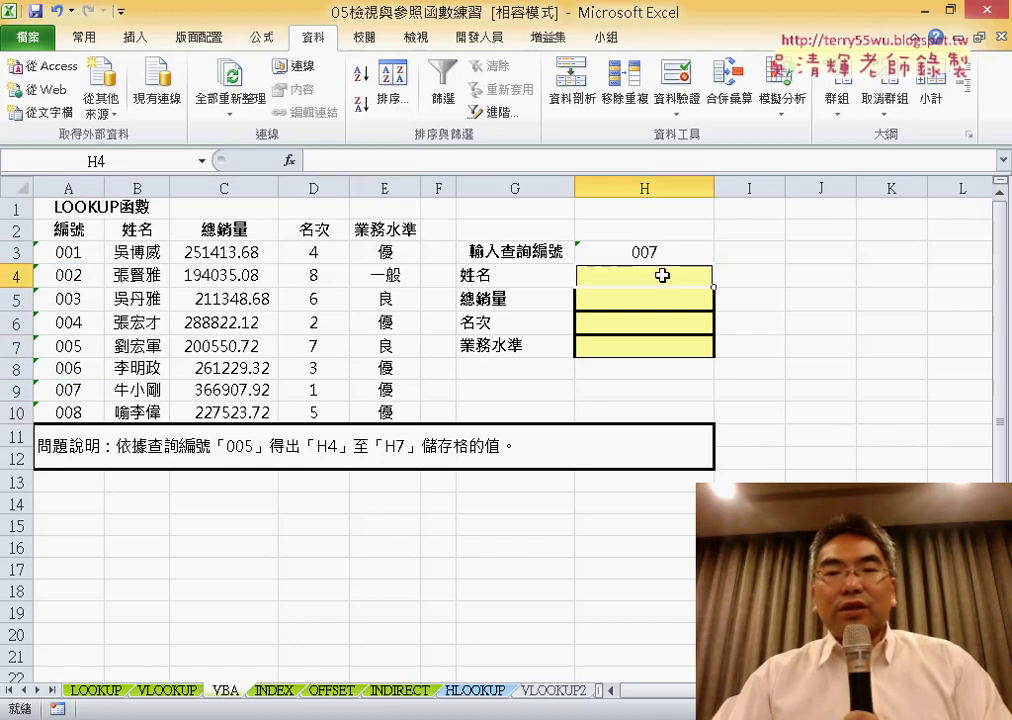
pyautogui.click(647, 309)
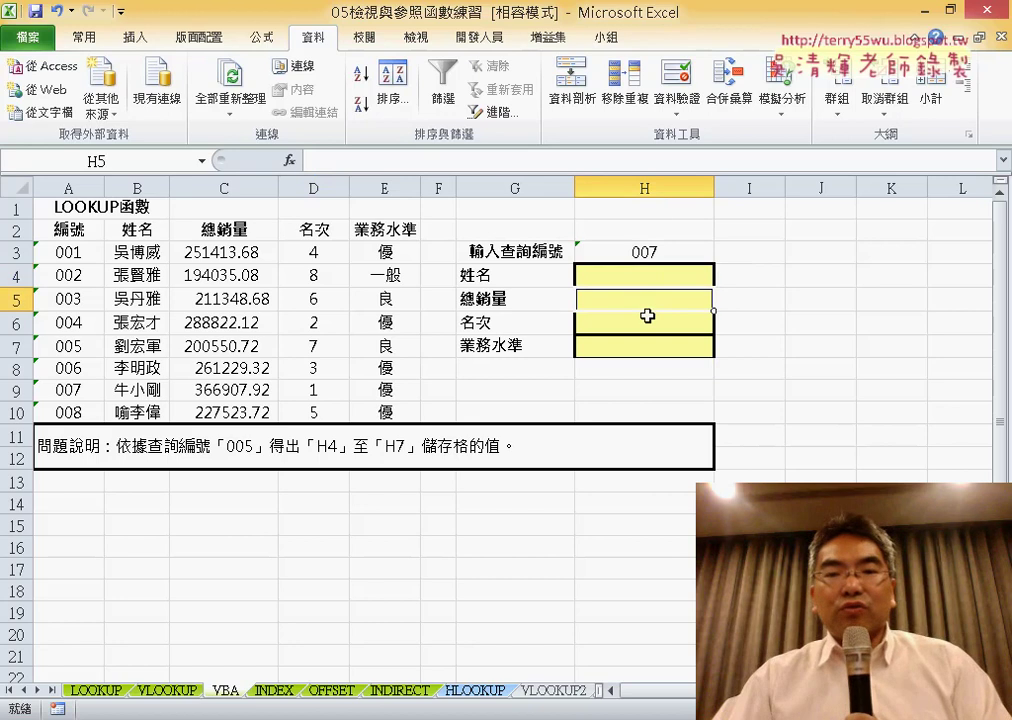
pyautogui.click(648, 322)
pyautogui.click(650, 346)
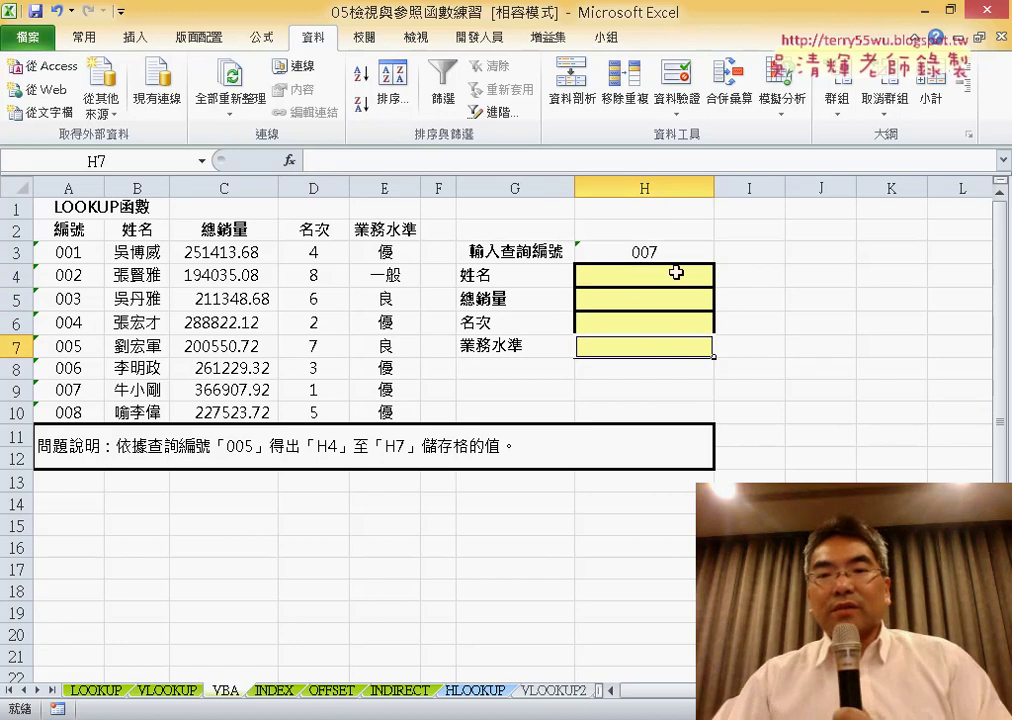
pyautogui.moveTo(676, 272); pyautogui.dragTo(680, 344)
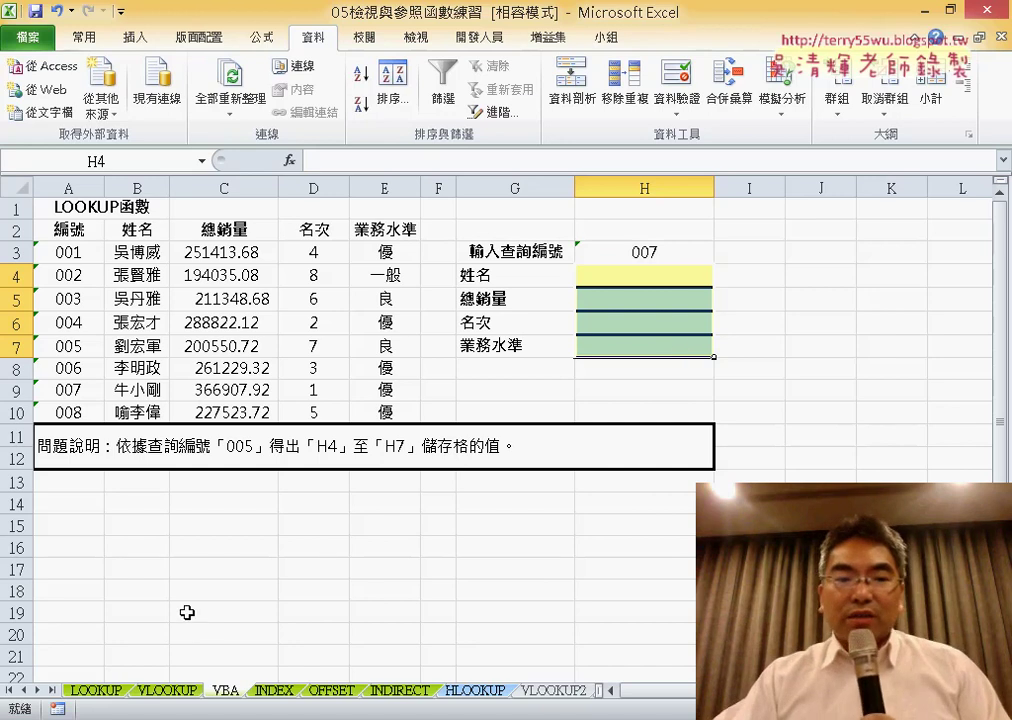
pyautogui.click(168, 690)
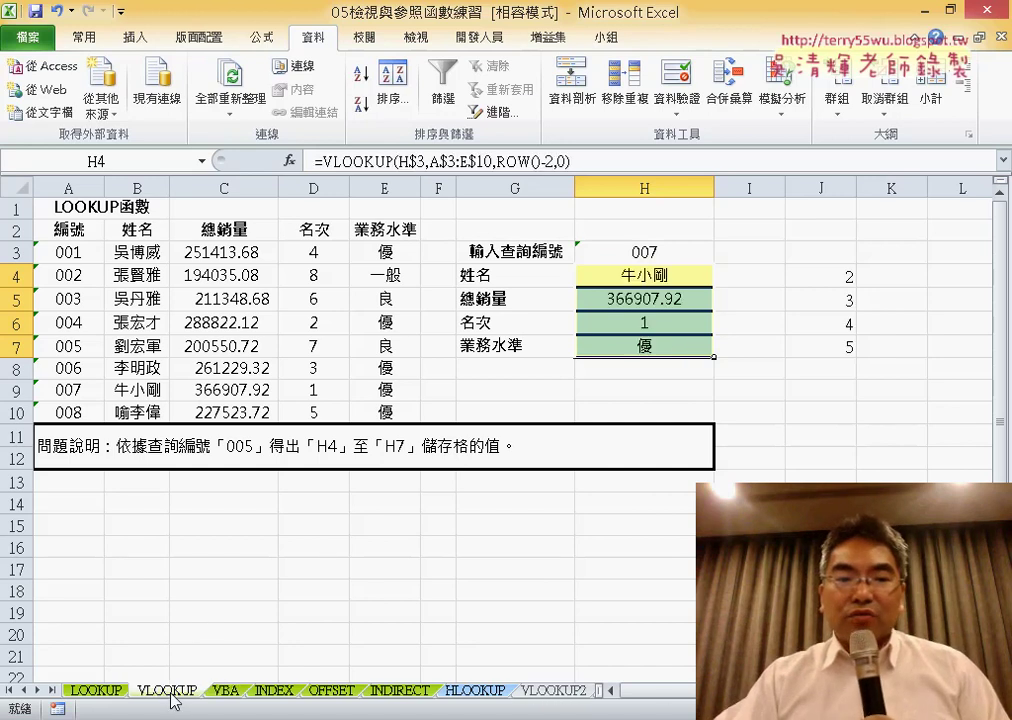
pyautogui.click(226, 691)
pyautogui.moveTo(665, 281); pyautogui.dragTo(674, 347)
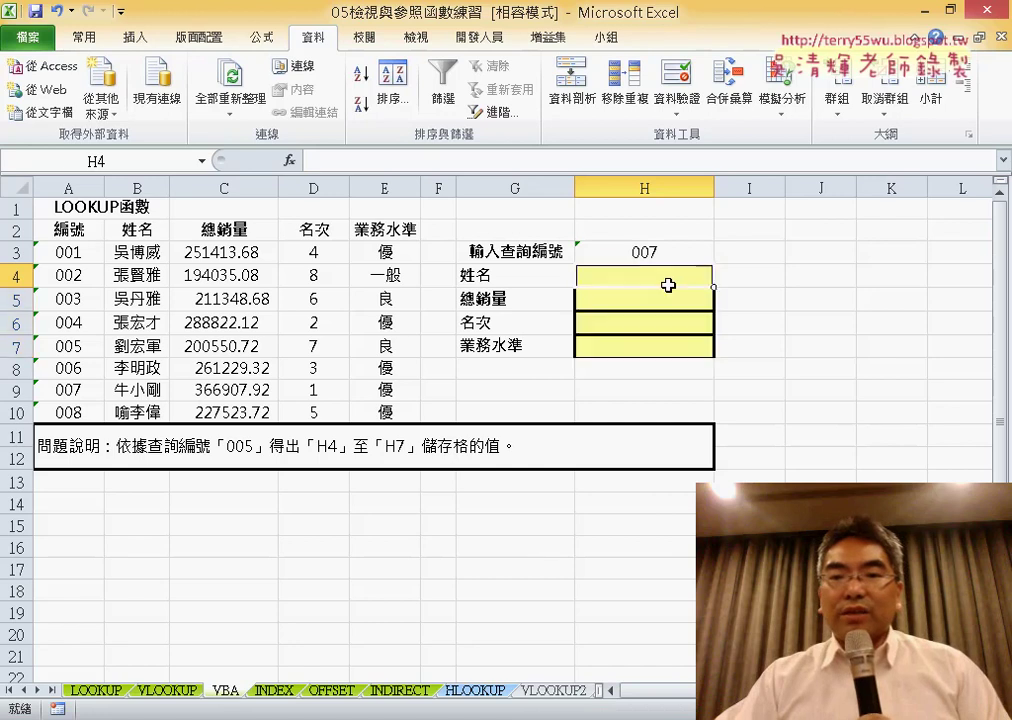